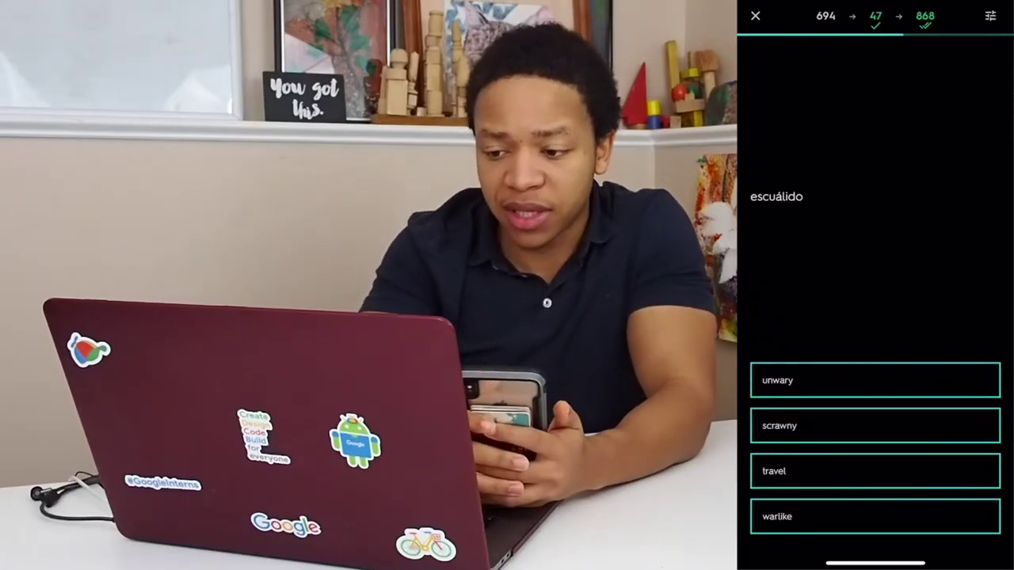
# Answer "scrawny" for escuálido, flip and grade the por cierto and unravel cards, and answer "sold short" for vendido en corto
pyautogui.click(876, 425)
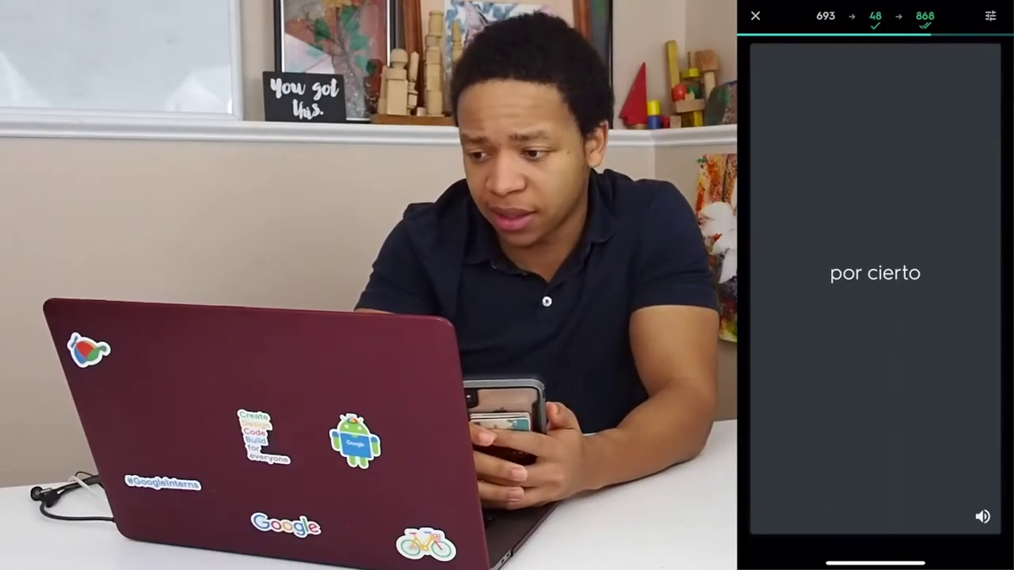
pyautogui.click(876, 273)
pyautogui.click(808, 515)
pyautogui.click(875, 272)
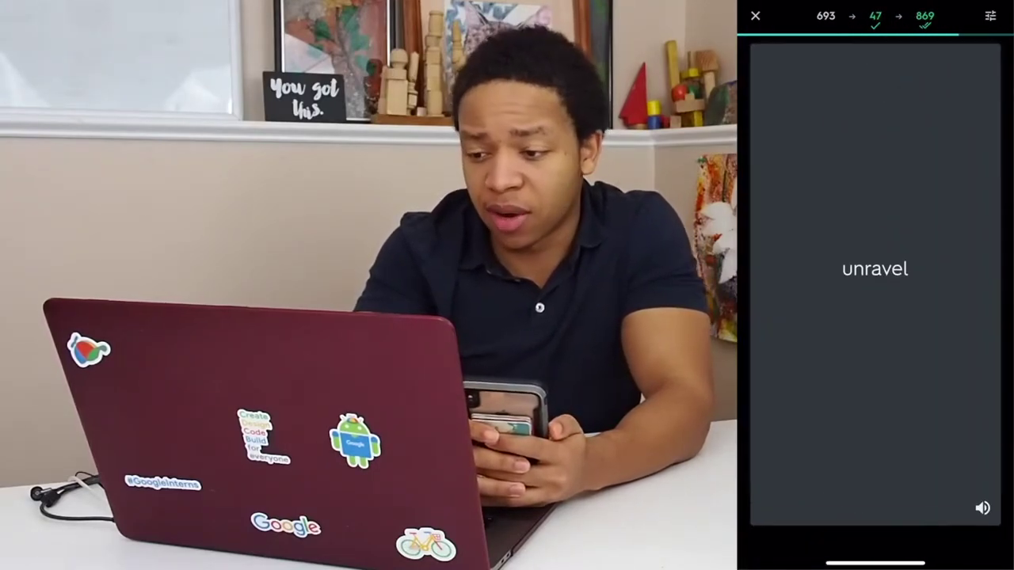
pyautogui.click(808, 514)
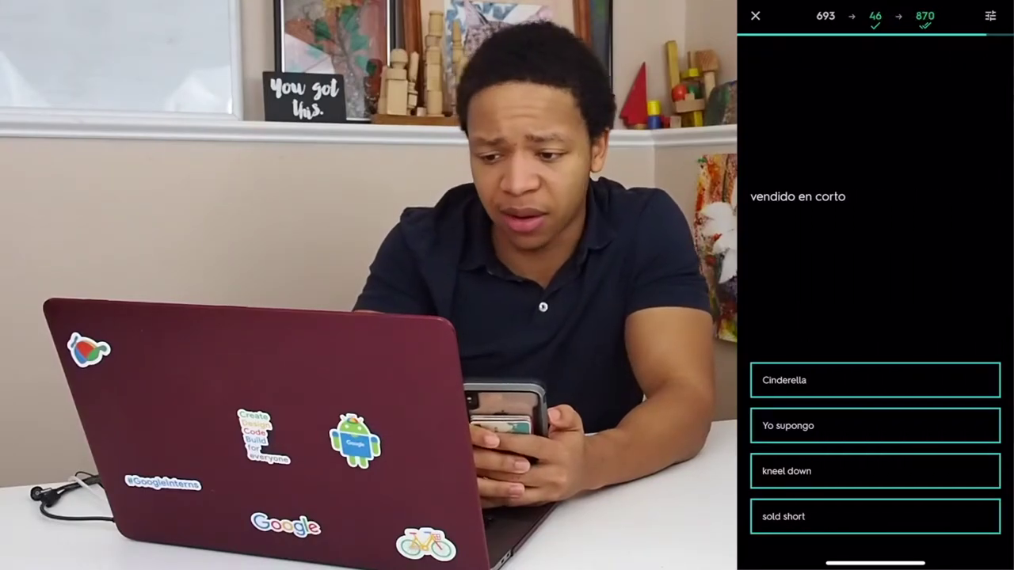
pyautogui.click(876, 516)
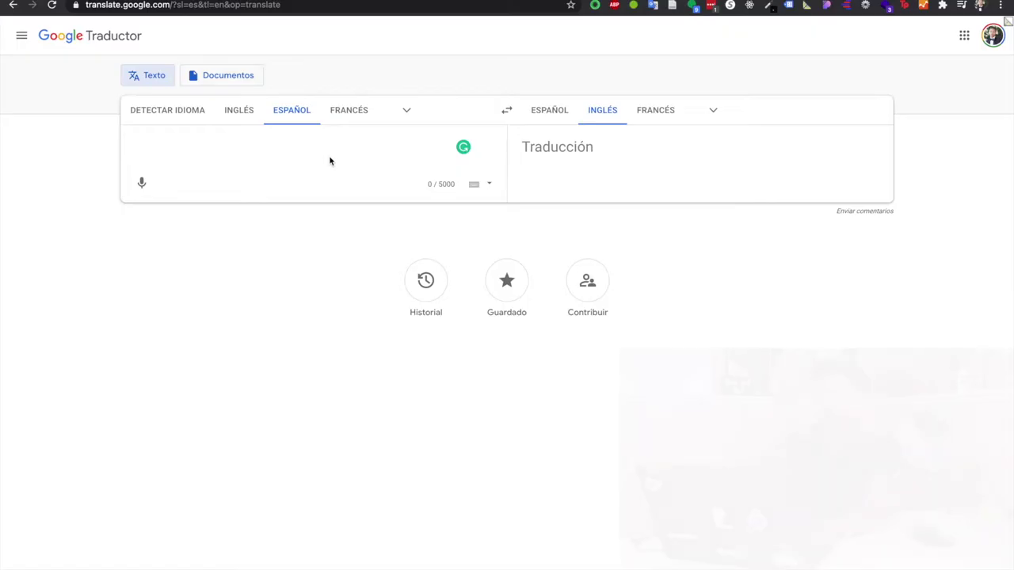
# In Google Translate, translate "campanilla" from Spanish to English and save the translation
pyautogui.click(322, 147)
pyautogui.write('cam')
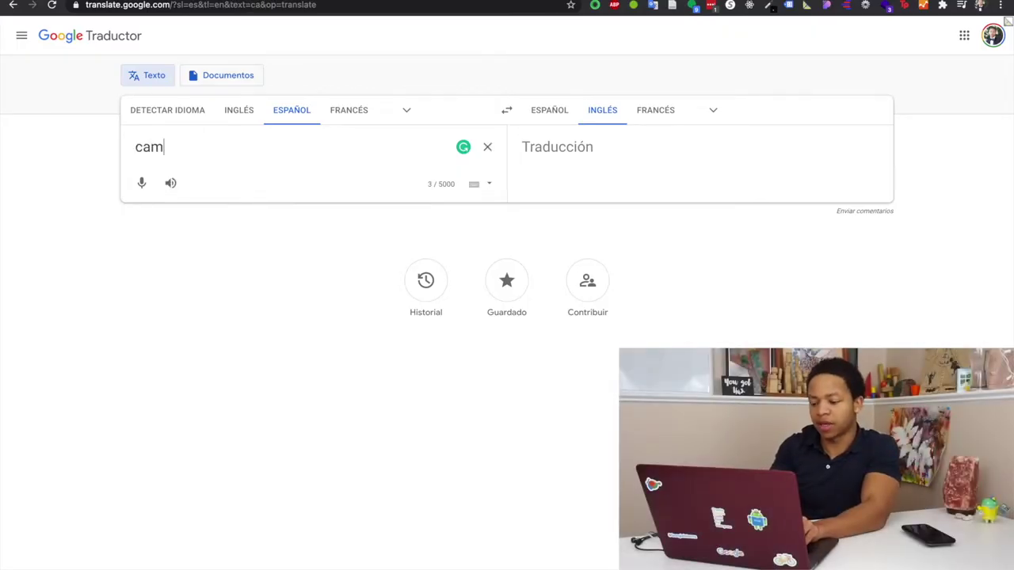
pyautogui.write('panilla')
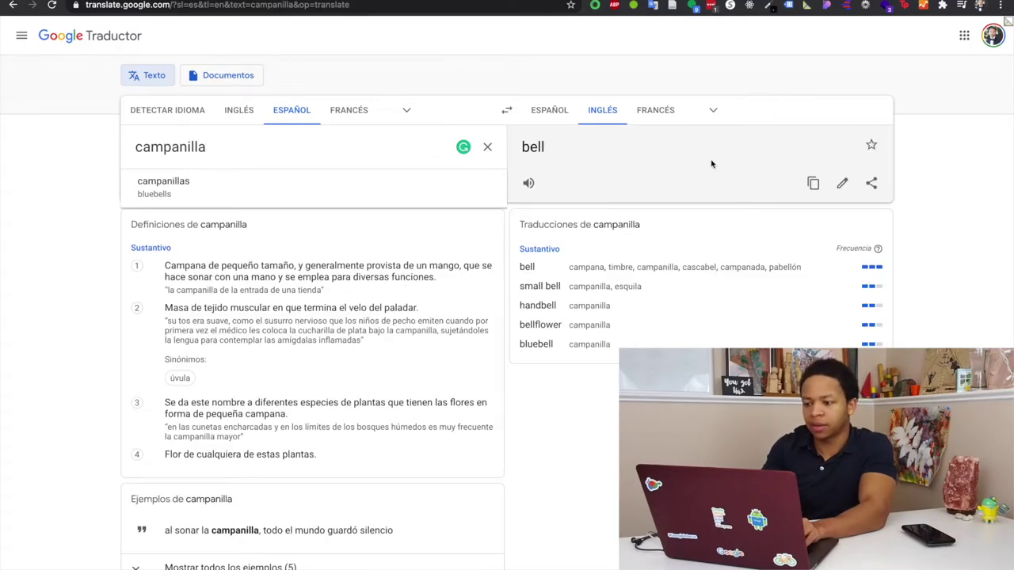
pyautogui.click(871, 146)
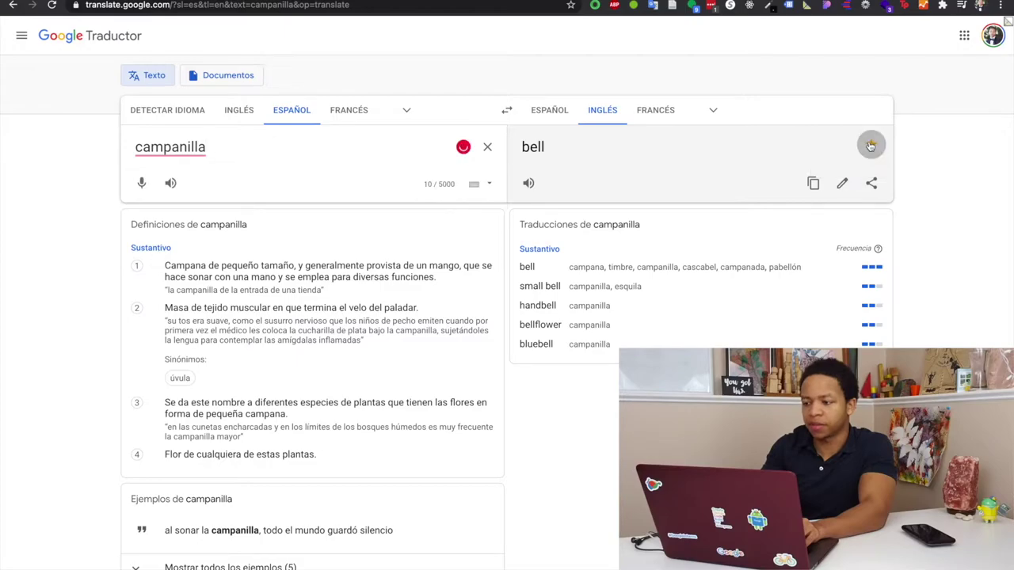
# Translate "cursi" from Spanish to English, choose the alternative "cheesy" and save that translation
pyautogui.click(487, 147)
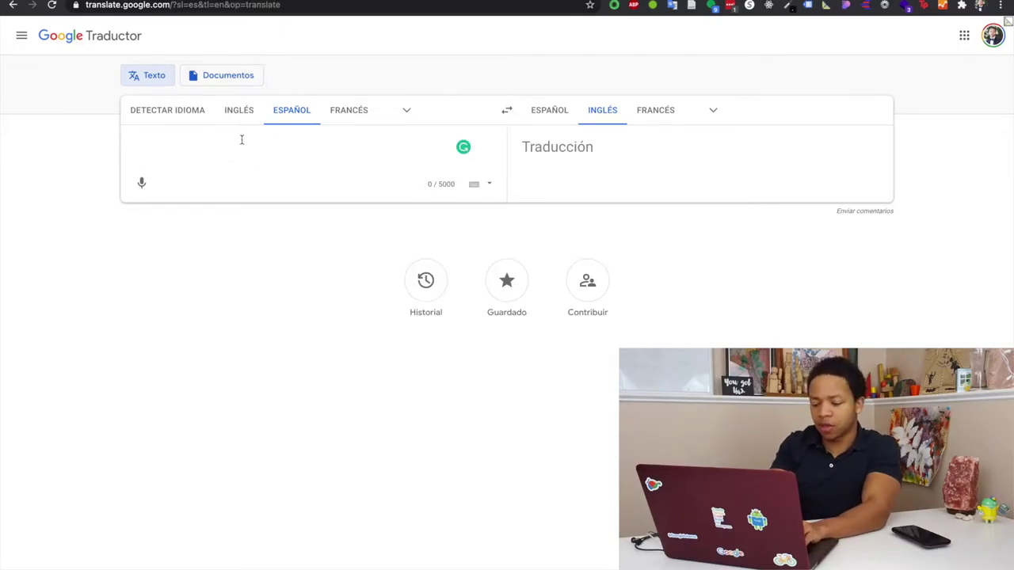
pyautogui.write('cursi')
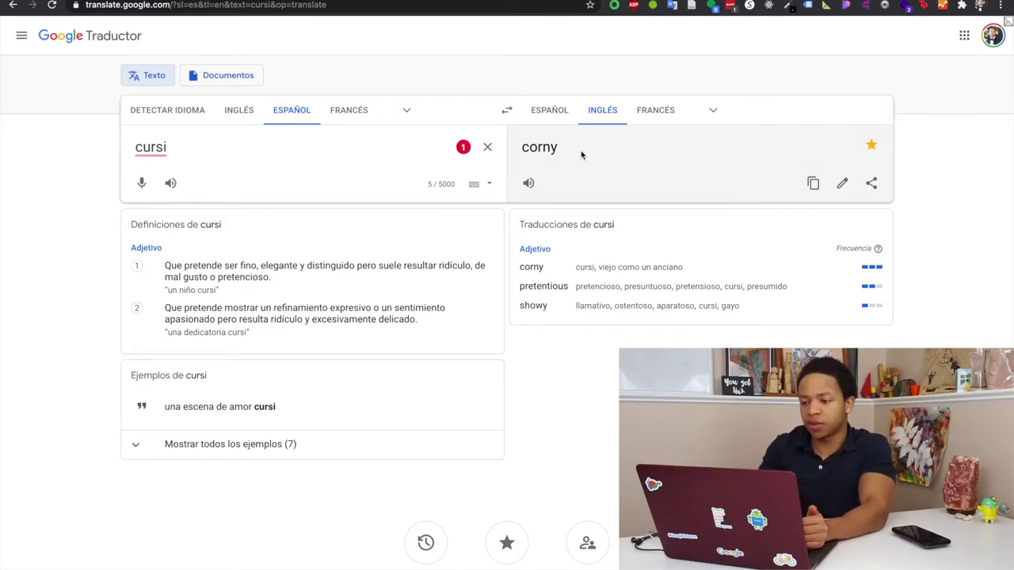
pyautogui.click(550, 152)
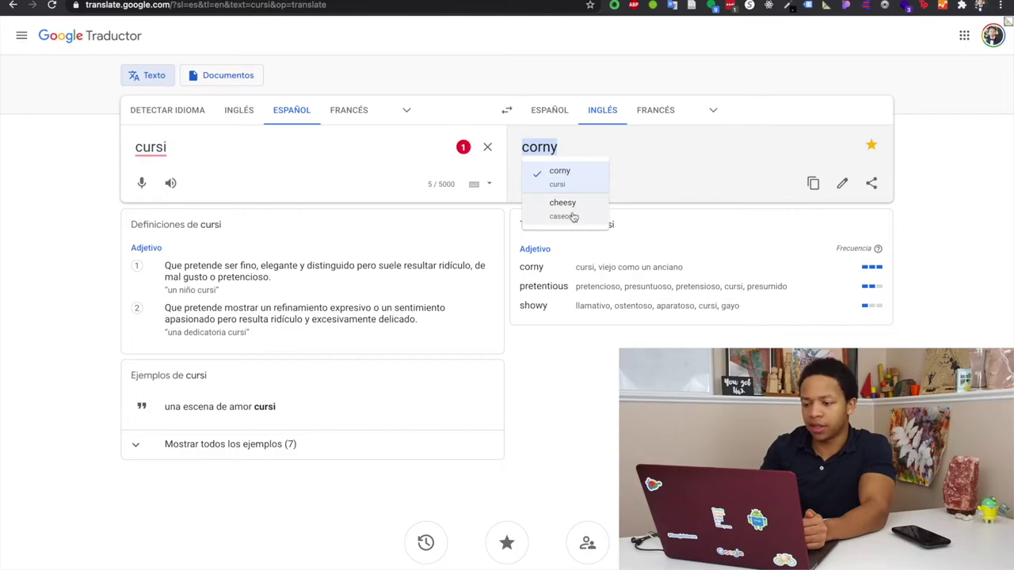
pyautogui.click(564, 209)
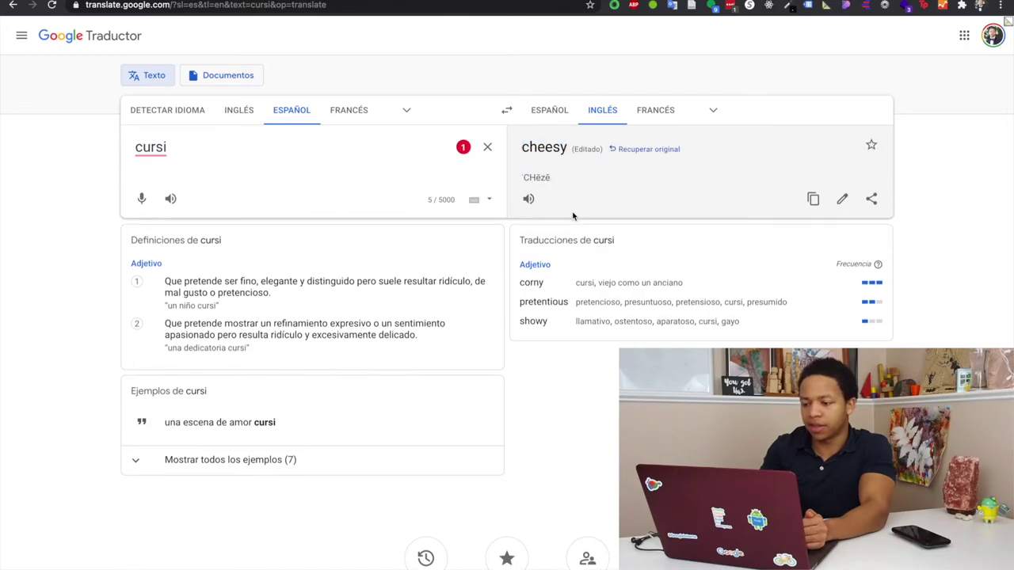
pyautogui.click(871, 146)
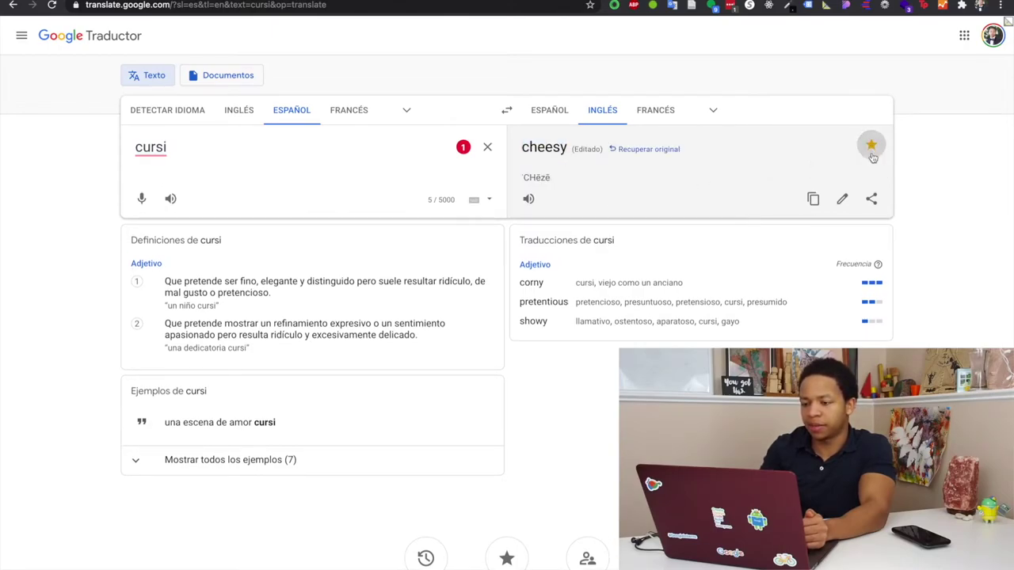
# Export the list of saved translations to Google Sheets and import the data into a new spreadsheet
pyautogui.click(488, 150)
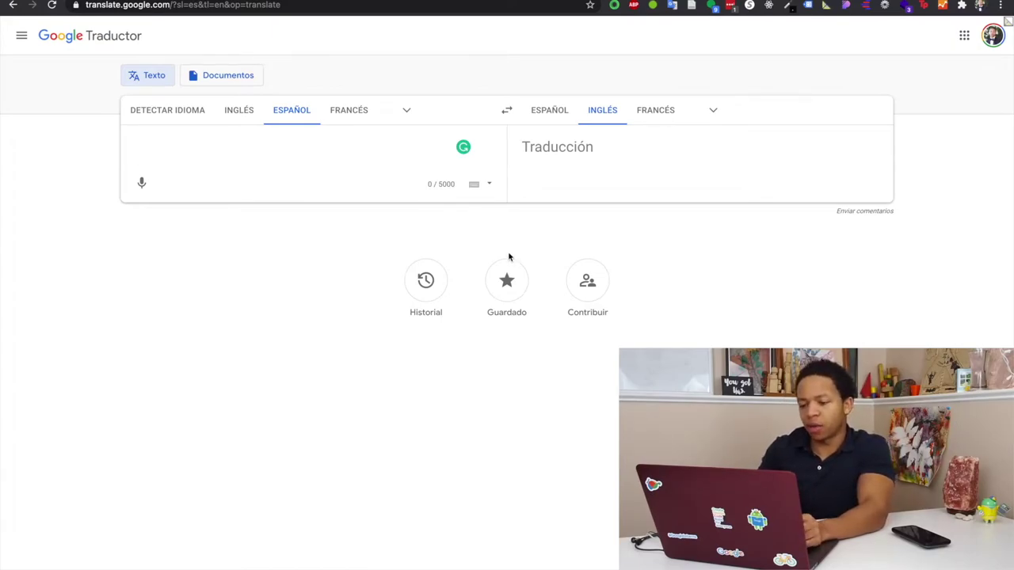
pyautogui.click(507, 278)
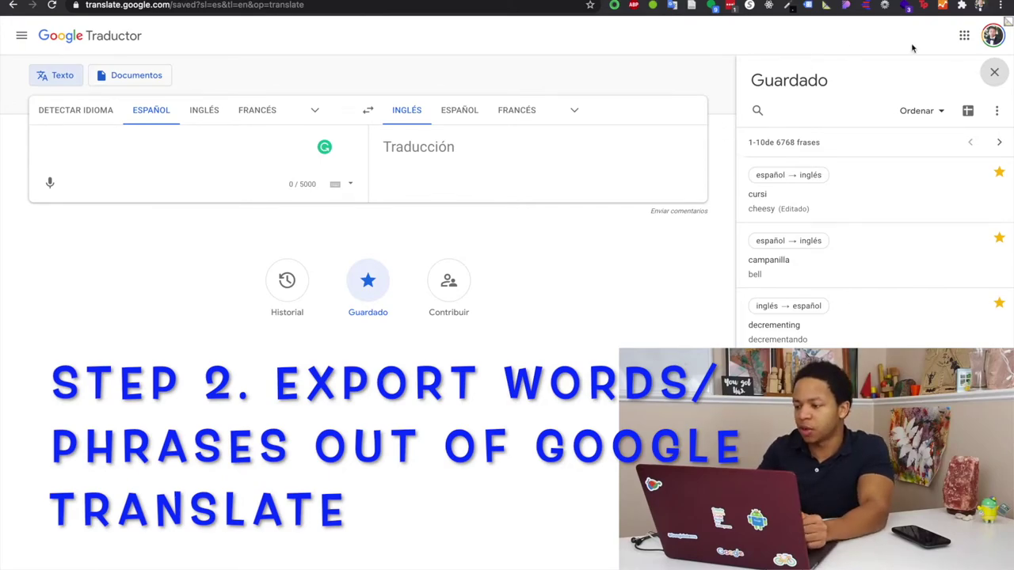
pyautogui.click(967, 111)
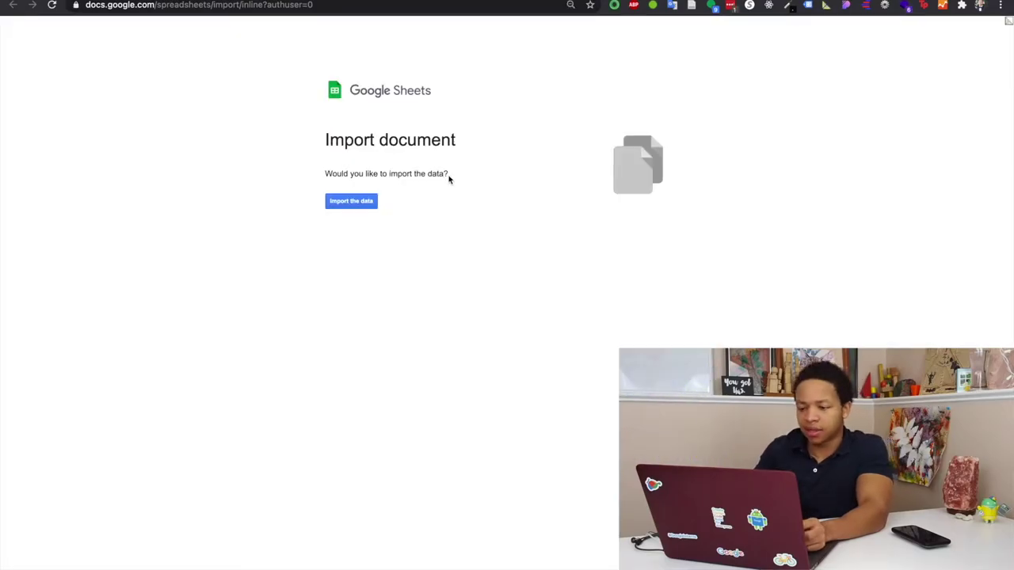
pyautogui.click(361, 203)
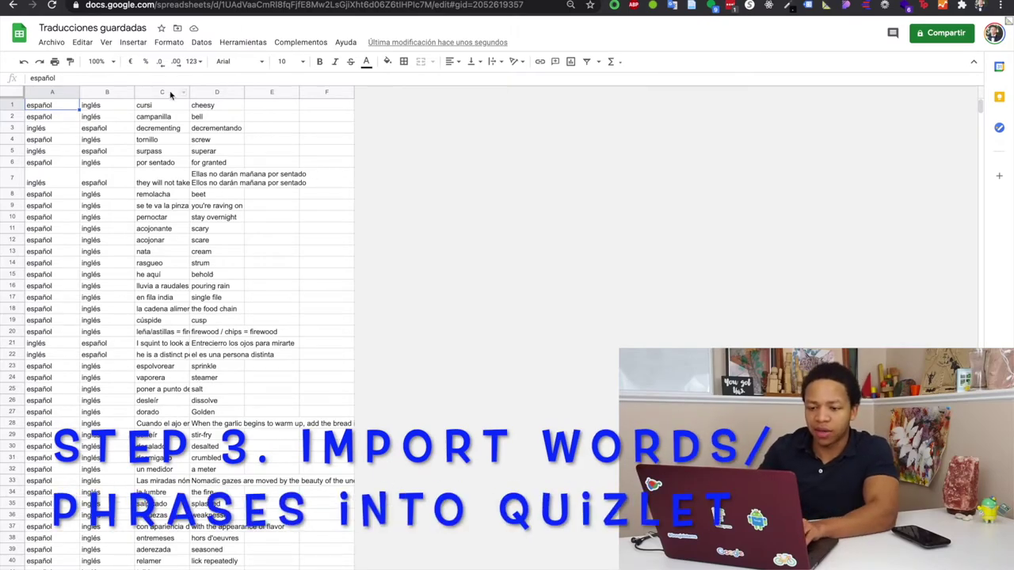
# Copy the first 30 rows of phrases and their translations, cells C1:D30
pyautogui.moveTo(163, 95); pyautogui.dragTo(216, 93)
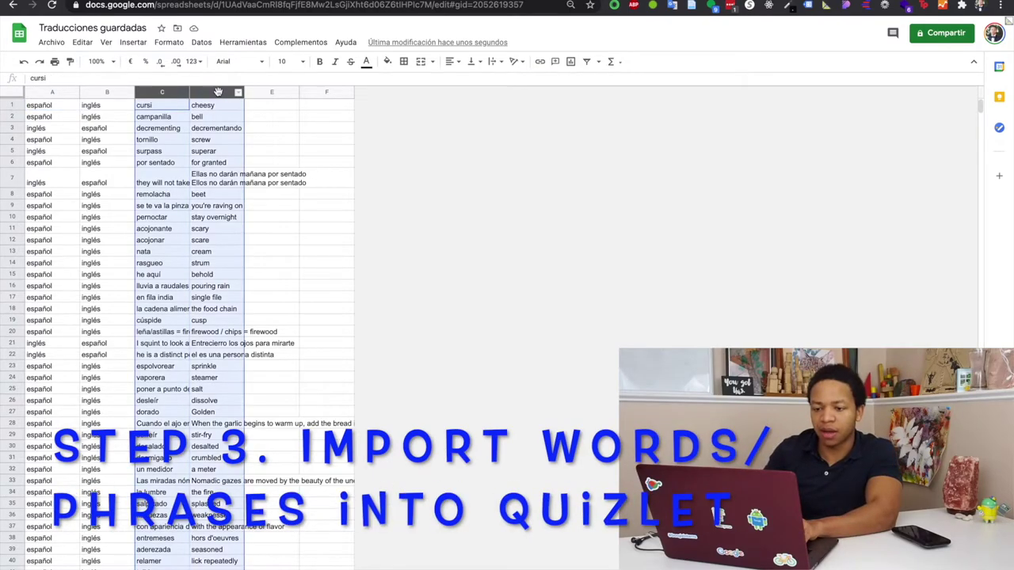
pyautogui.scroll(-1, 214, 136)
pyautogui.scroll(-7, 213, 136)
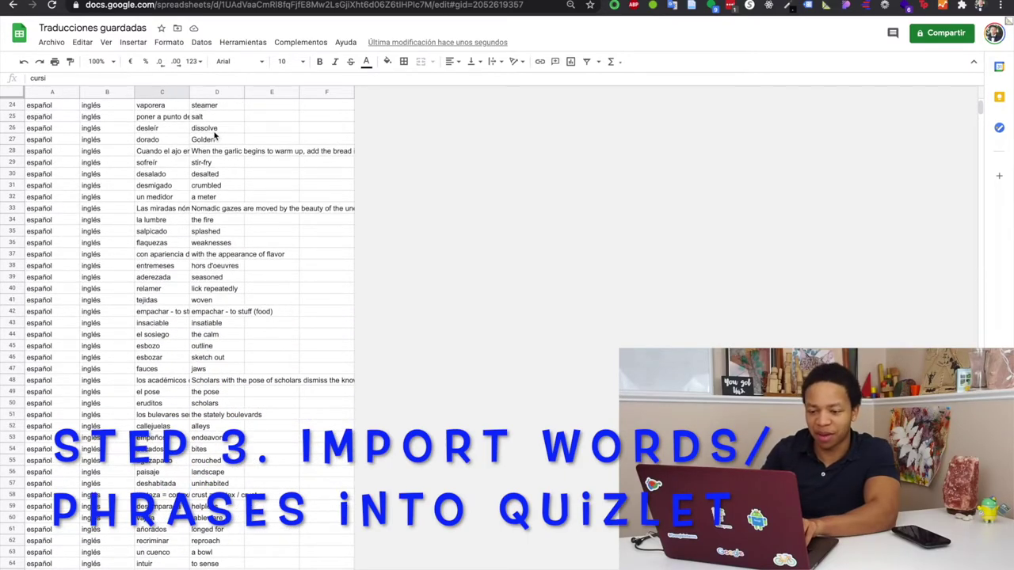
pyautogui.scroll(7, 394, 199)
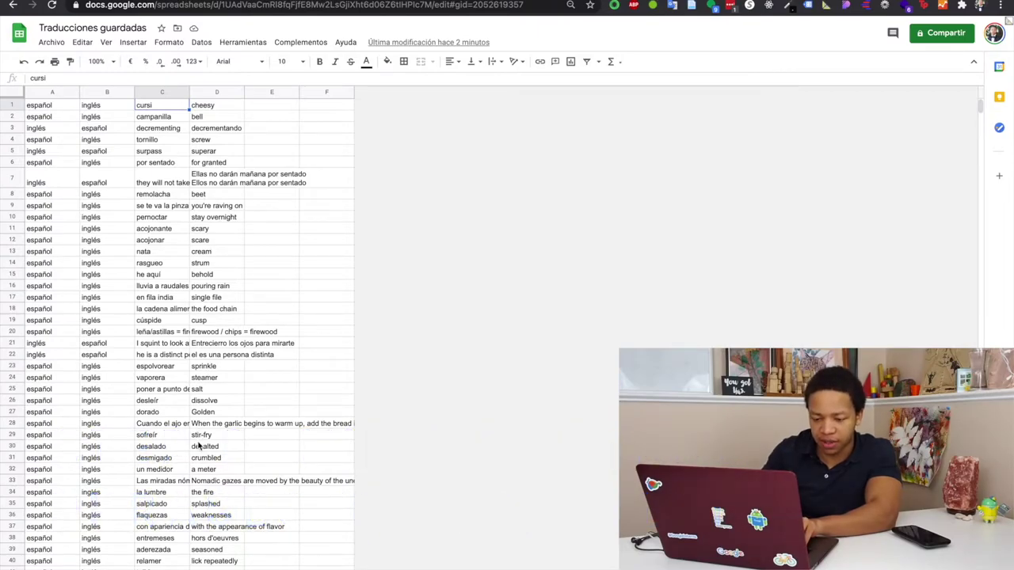
pyautogui.keyDown('shift'); pyautogui.click(203, 450); pyautogui.keyUp('shift')
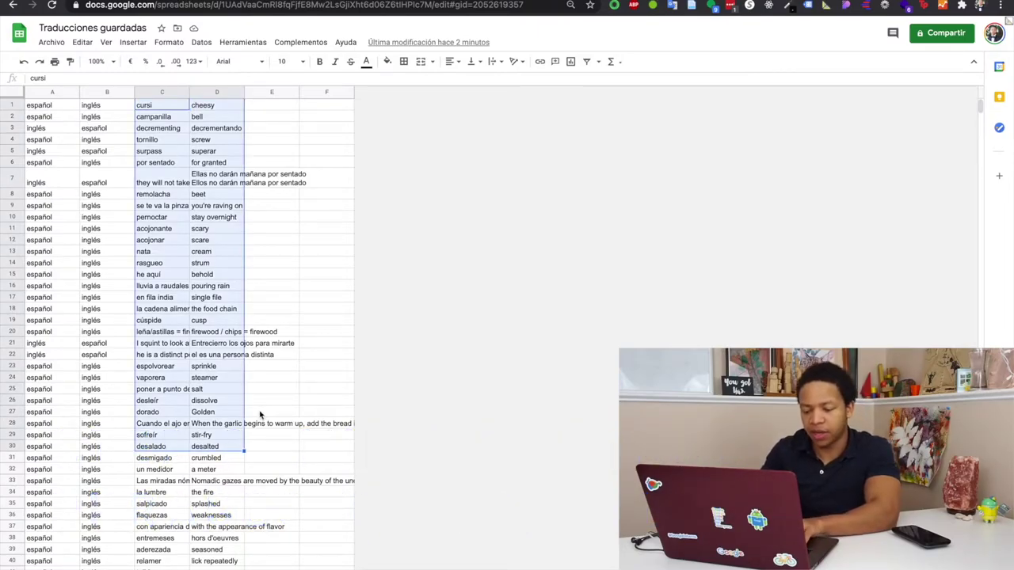
pyautogui.rightClick(208, 432)
pyautogui.click(257, 212)
# Open Quizlet's study set creation page in a new browser tab and title the set "Conjunto 1"
pyautogui.hotkey('ctrl', 't')
pyautogui.write('quiz')
pyautogui.press('Return')
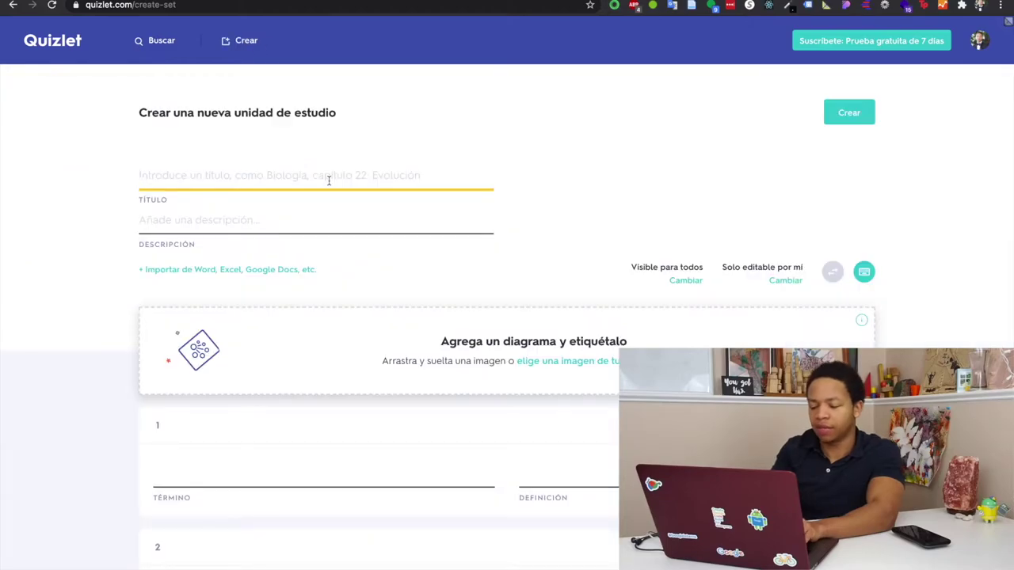
pyautogui.write('Conjunto')
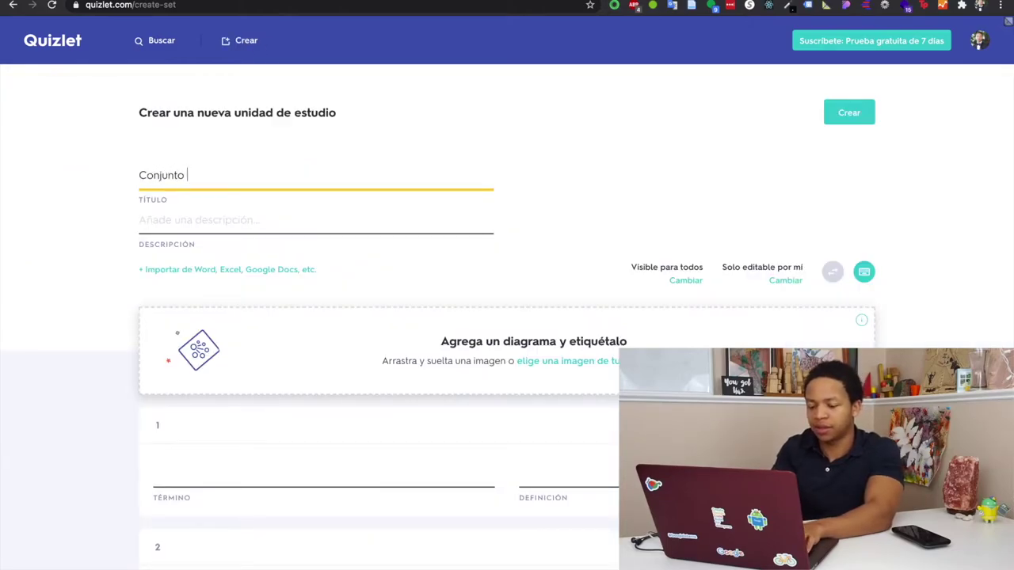
pyautogui.write(' 1')
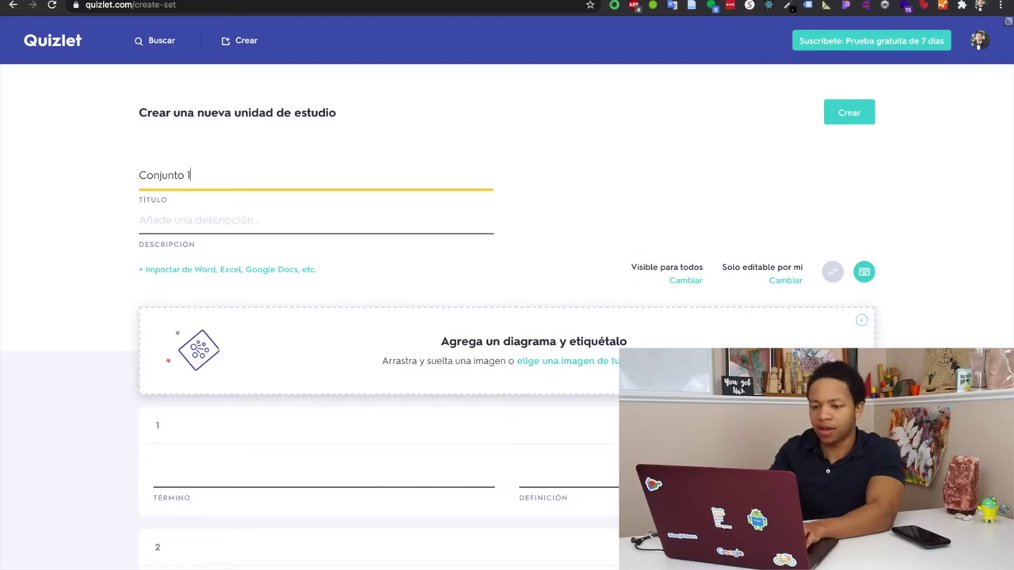
pyautogui.click(313, 213)
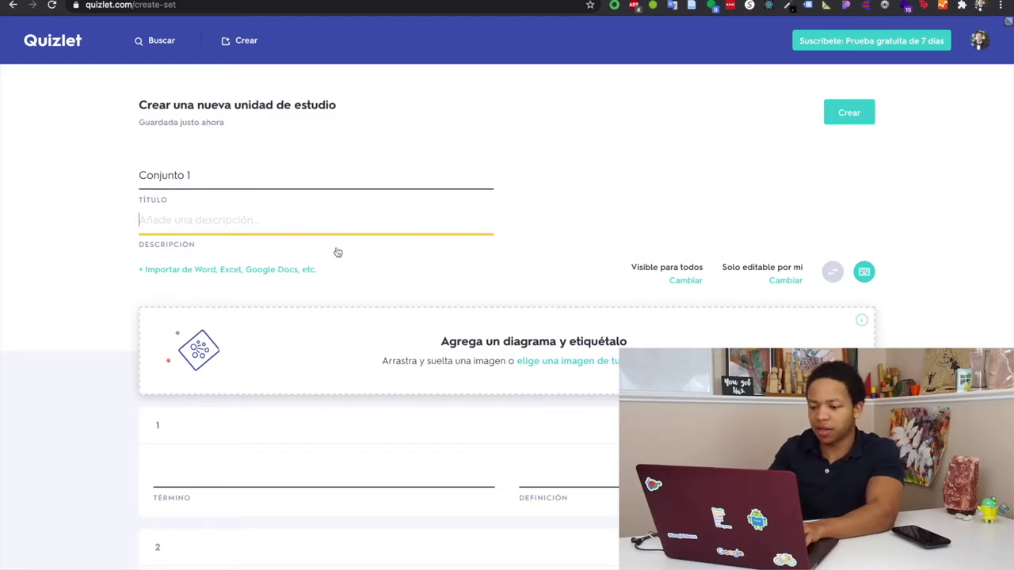
# Import the copied phrase pairs into the study set, separated by tab and new line, after checking the card preview
pyautogui.scroll(-1, 475, 273)
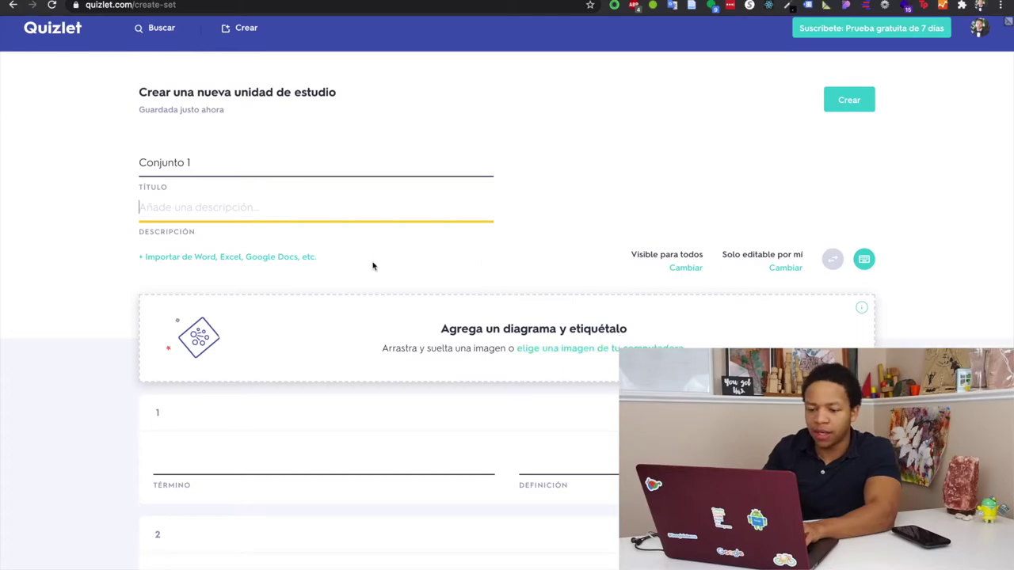
pyautogui.click(271, 259)
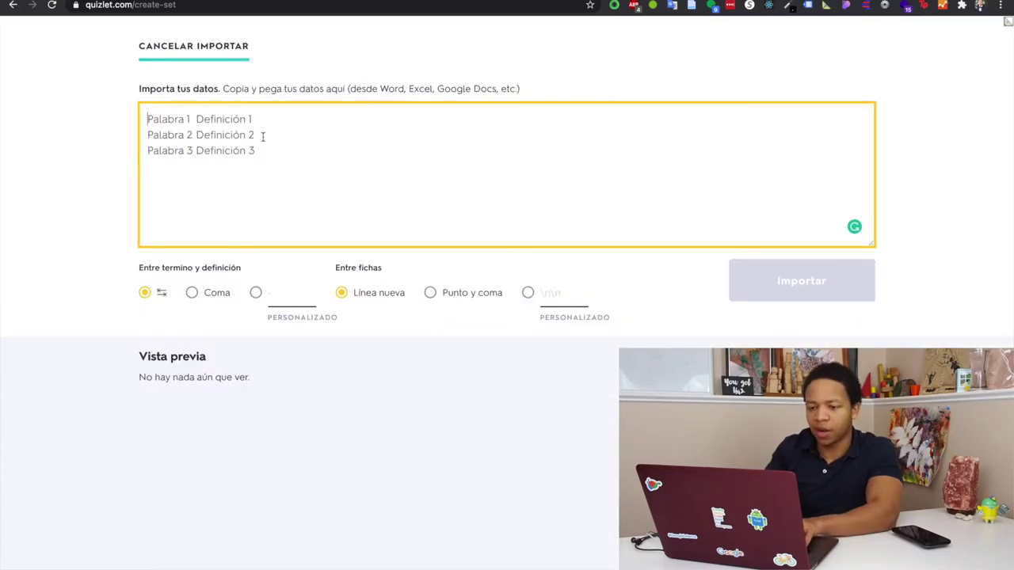
pyautogui.hotkey('ctrl', 'v')
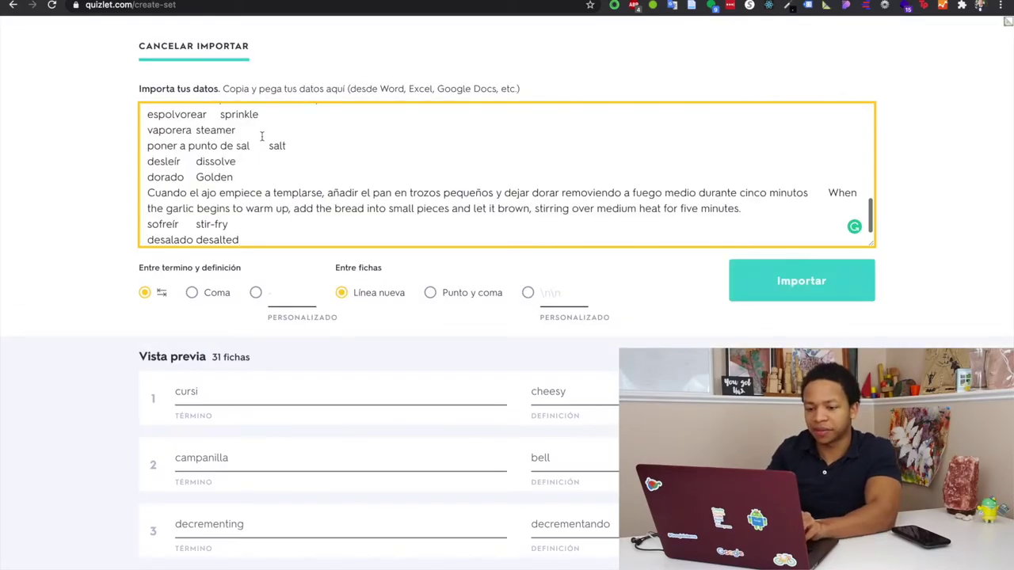
pyautogui.scroll(-5, 378, 460)
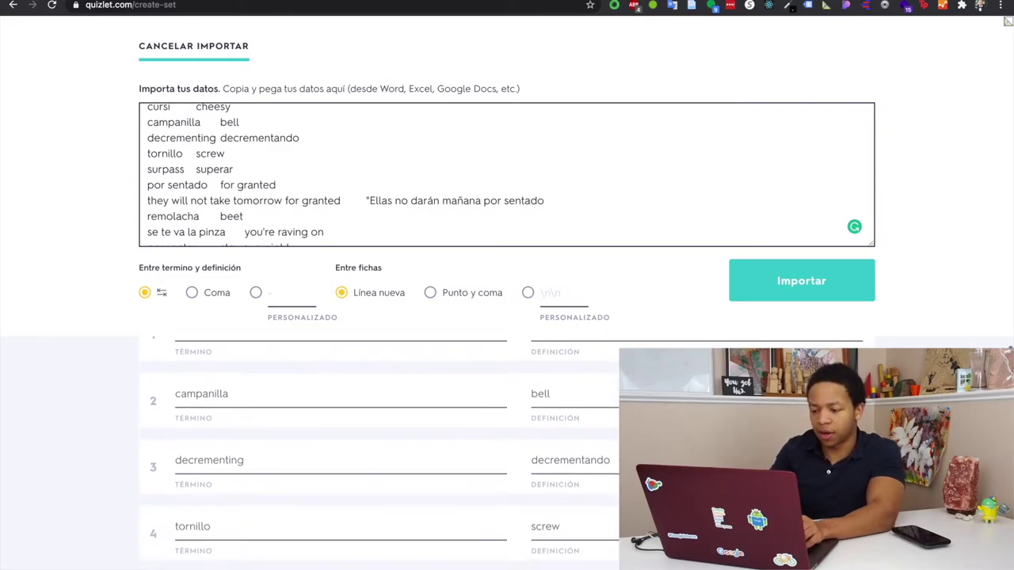
pyautogui.scroll(-6, 378, 452)
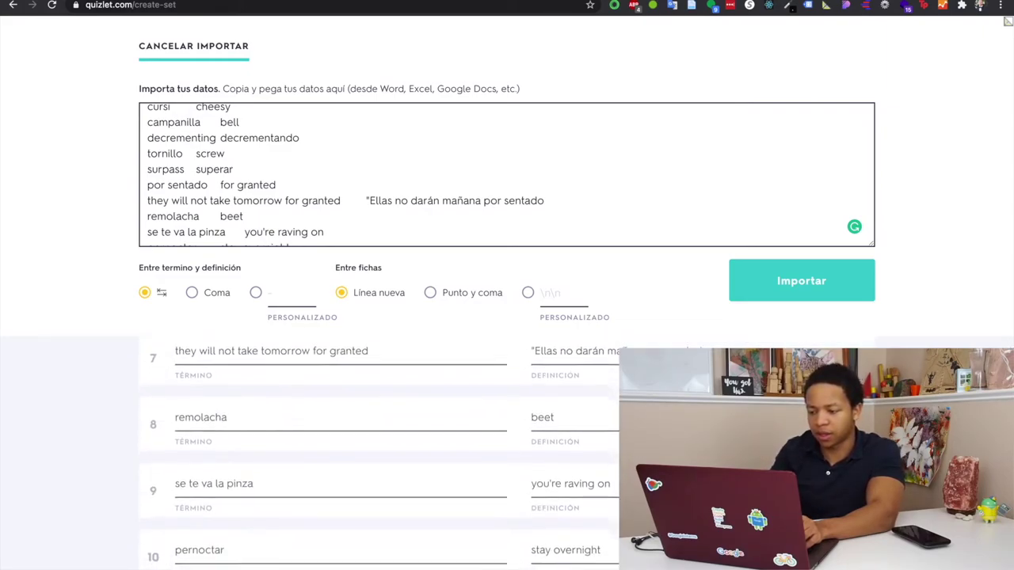
pyautogui.scroll(-8, 378, 451)
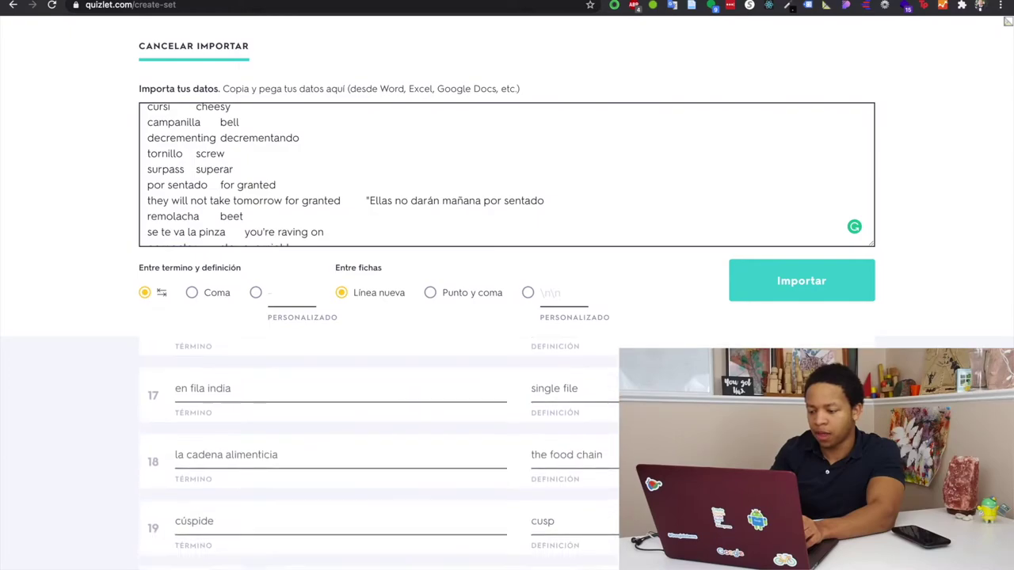
pyautogui.scroll(-6, 378, 451)
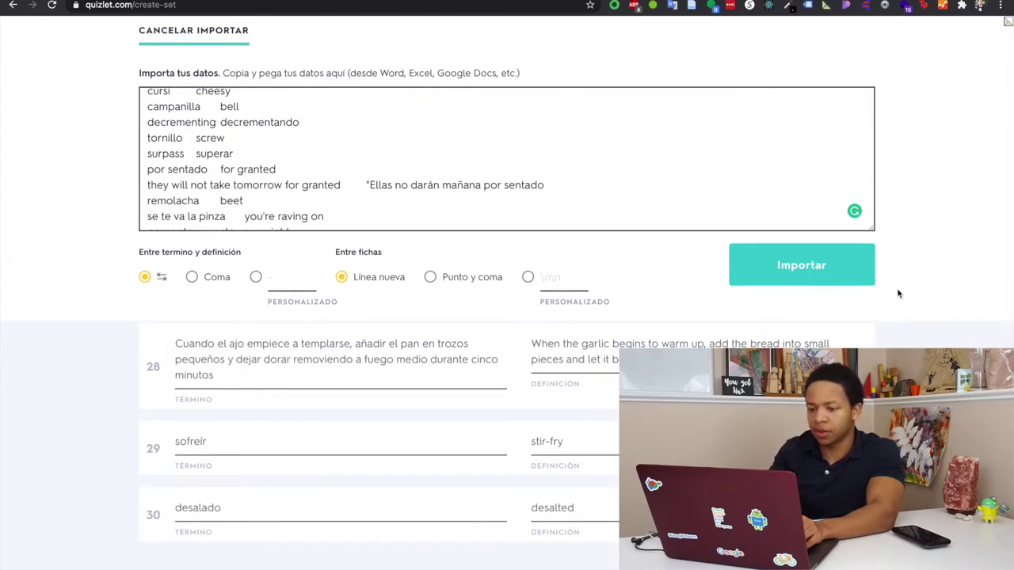
pyautogui.click(834, 261)
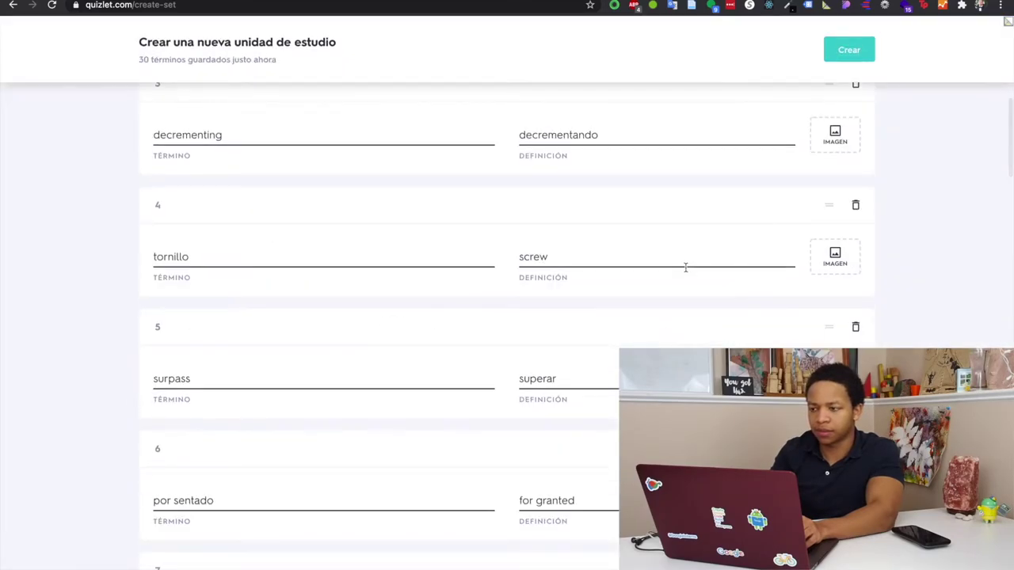
# Create the study set with Español as the term language and Inglés as the definition language
pyautogui.scroll(1, 685, 227)
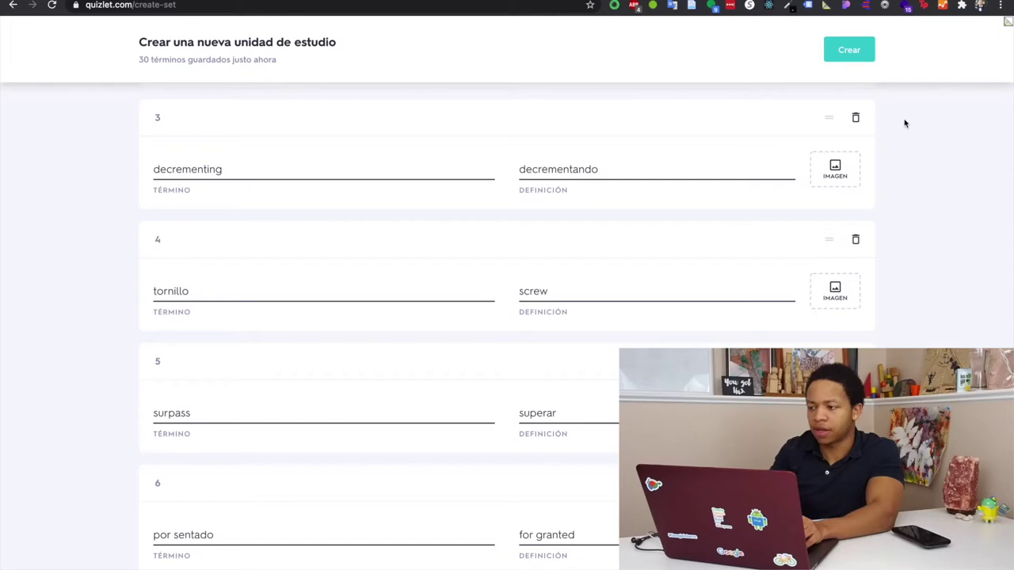
pyautogui.click(849, 50)
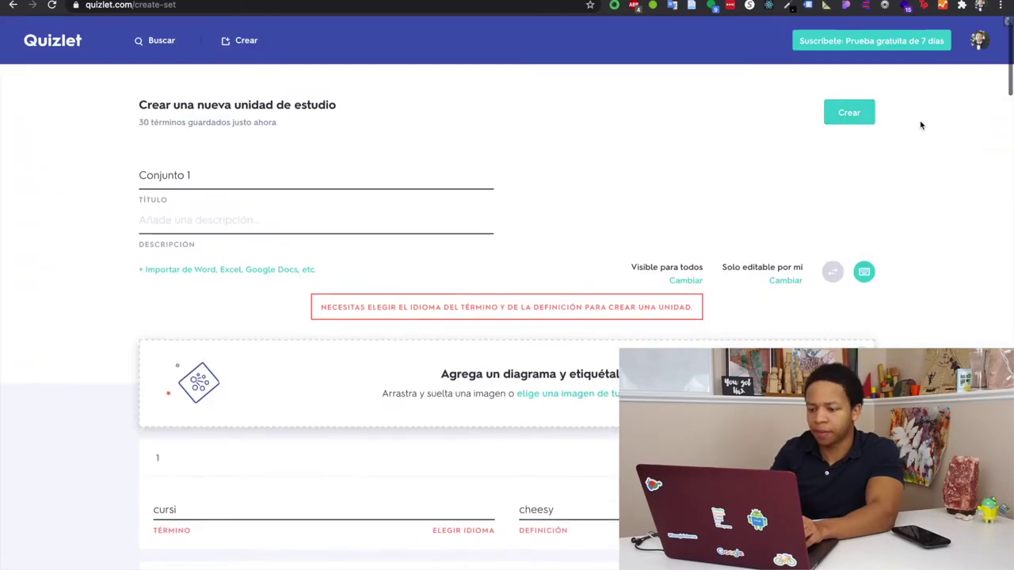
pyautogui.scroll(-2, 396, 366)
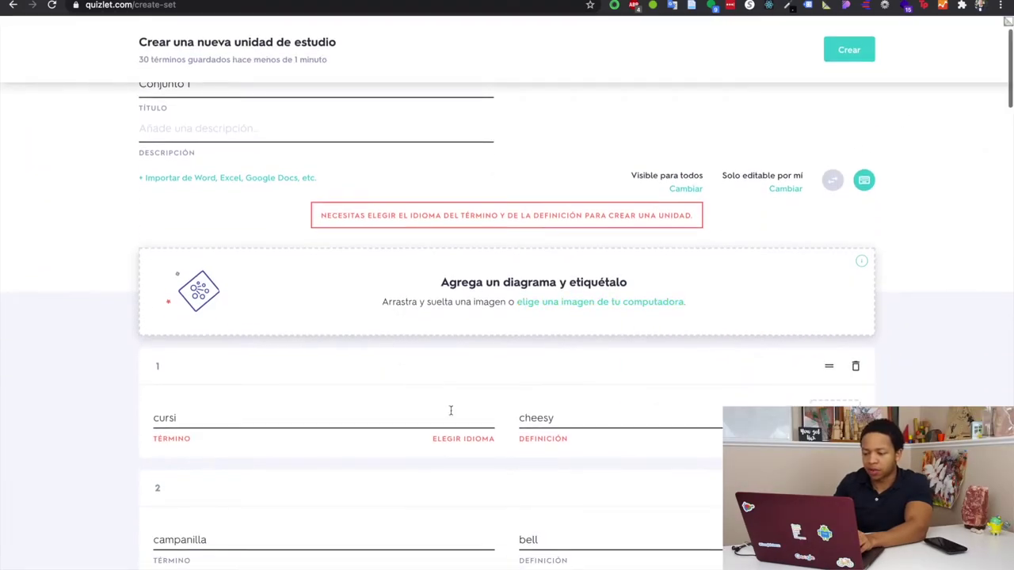
pyautogui.scroll(-1, 450, 410)
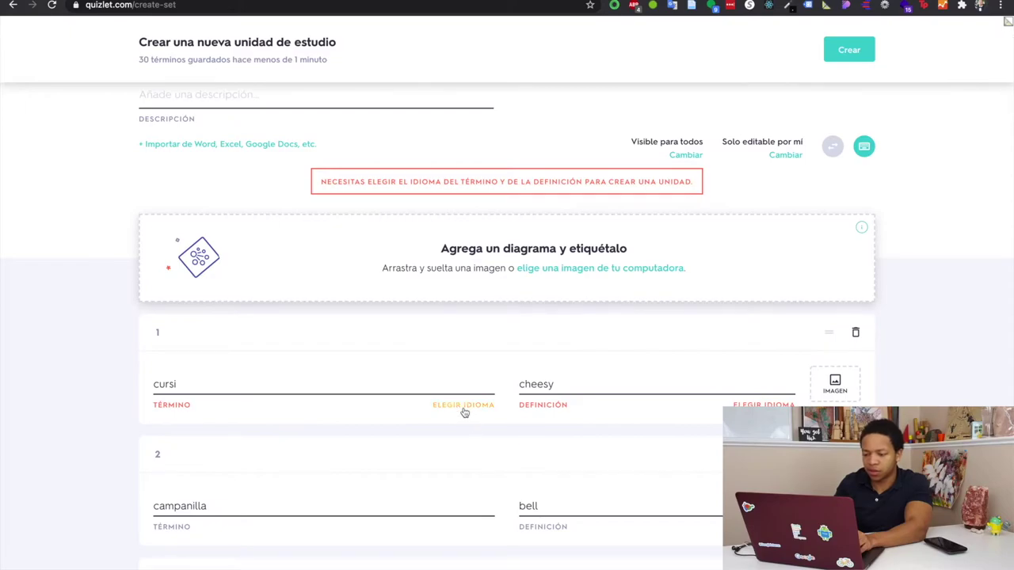
pyautogui.click(465, 410)
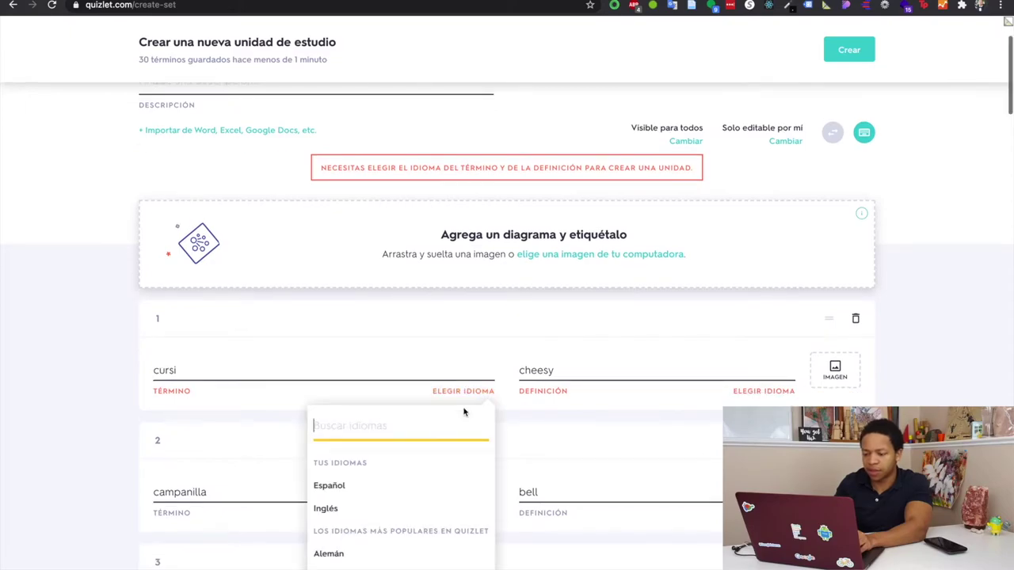
pyautogui.click(347, 487)
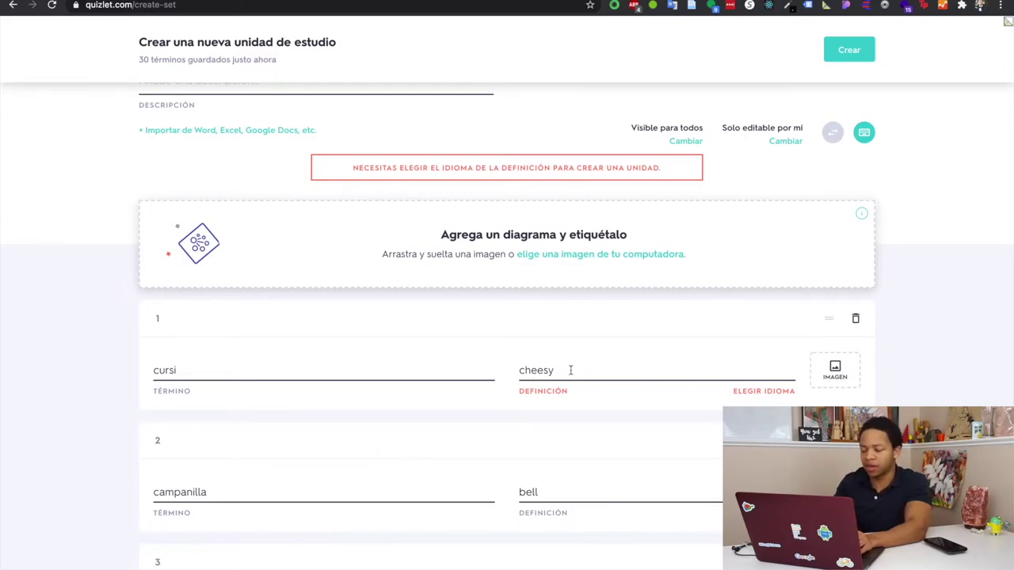
pyautogui.scroll(-1, 570, 370)
pyautogui.click(757, 383)
pyautogui.click(634, 497)
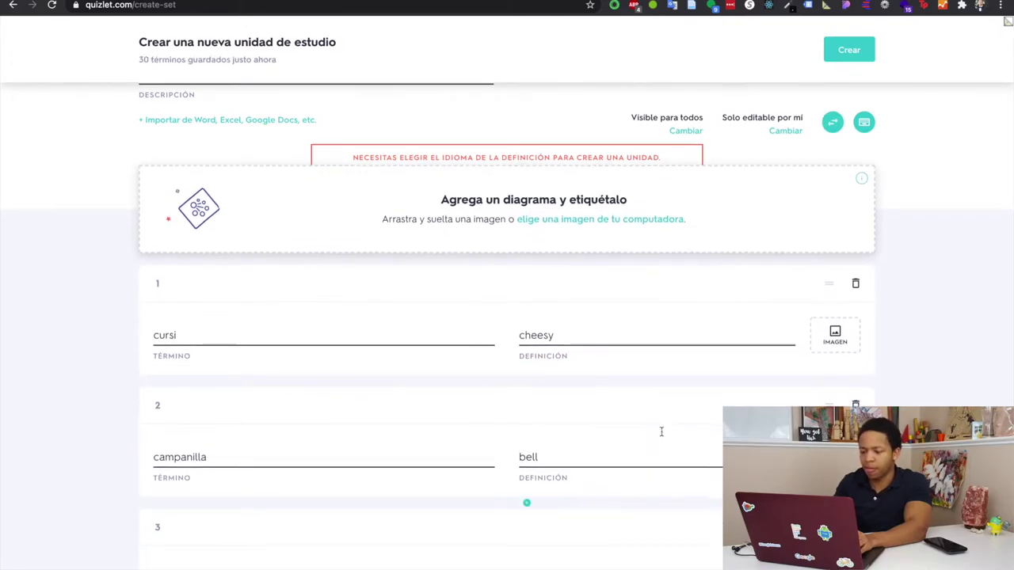
pyautogui.scroll(4, 674, 403)
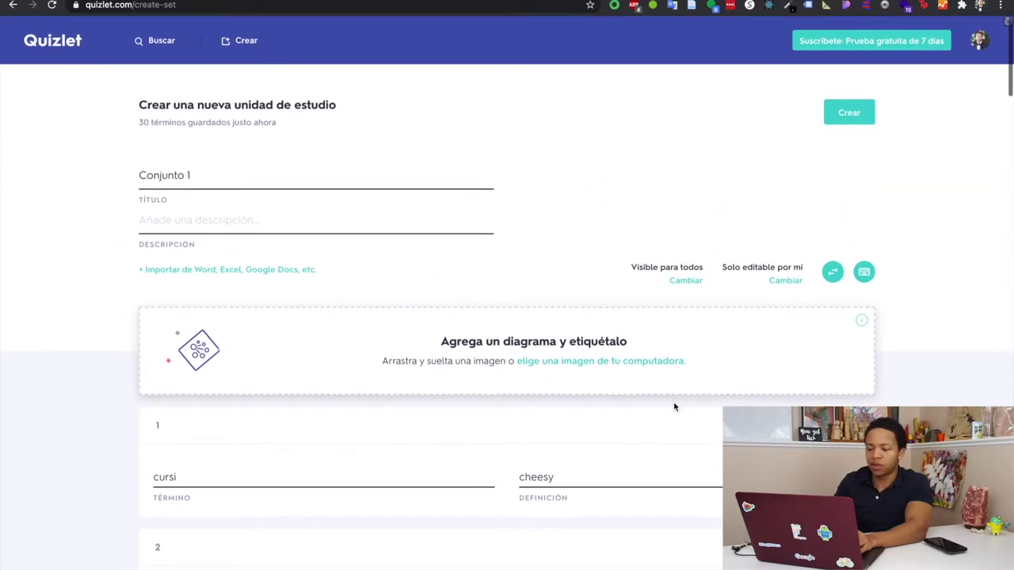
pyautogui.click(850, 112)
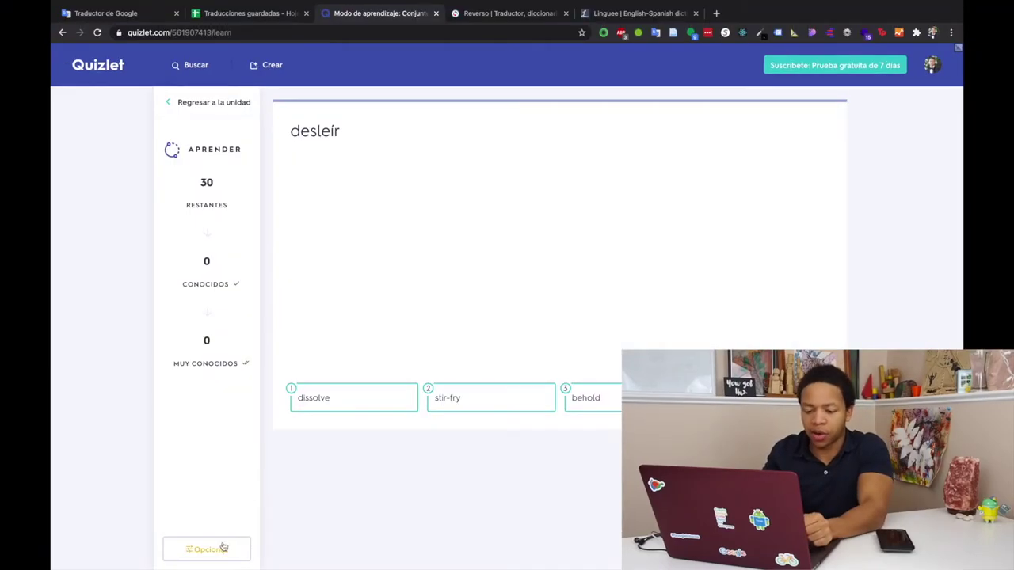
# Turn off written questions (Preguntas escritas) in the options of the Aprender study mode
pyautogui.click(206, 548)
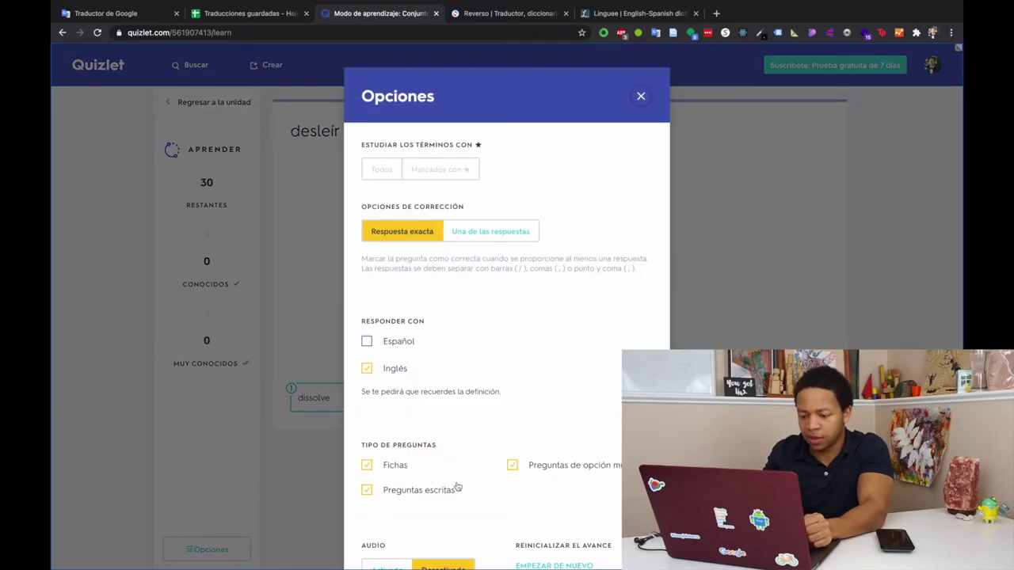
pyautogui.click(421, 490)
pyautogui.scroll(-2, 462, 487)
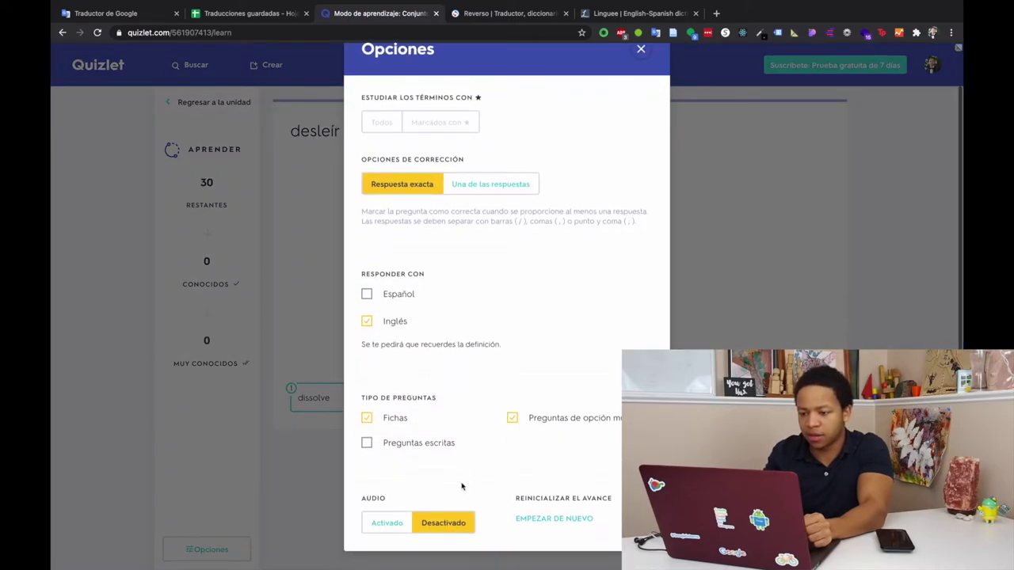
pyautogui.press('Escape')
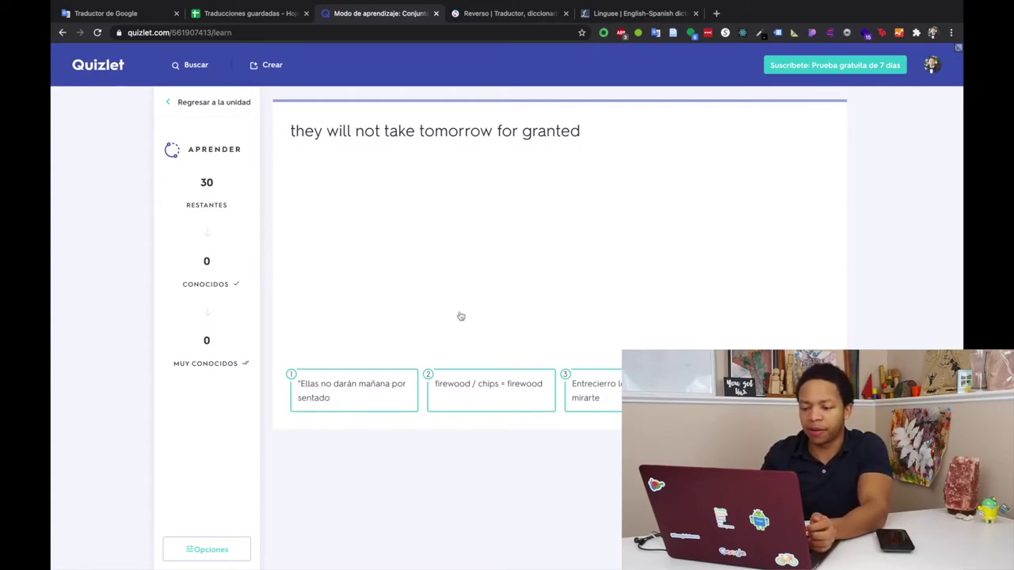
# Answer the first round of multiple-choice questions in the Aprender mode and continue to the next round
pyautogui.click(362, 387)
pyautogui.click(370, 389)
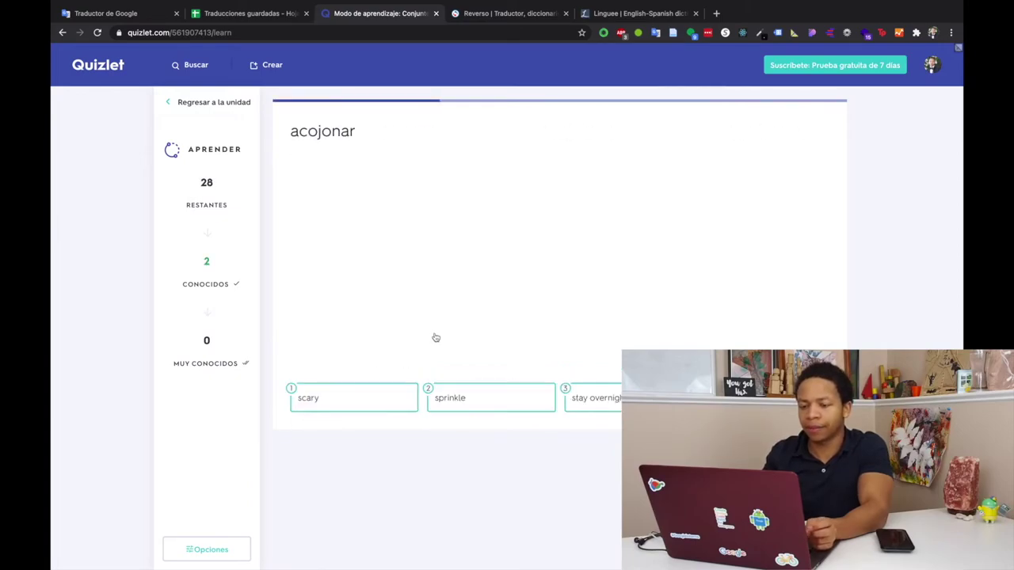
pyautogui.press('1')
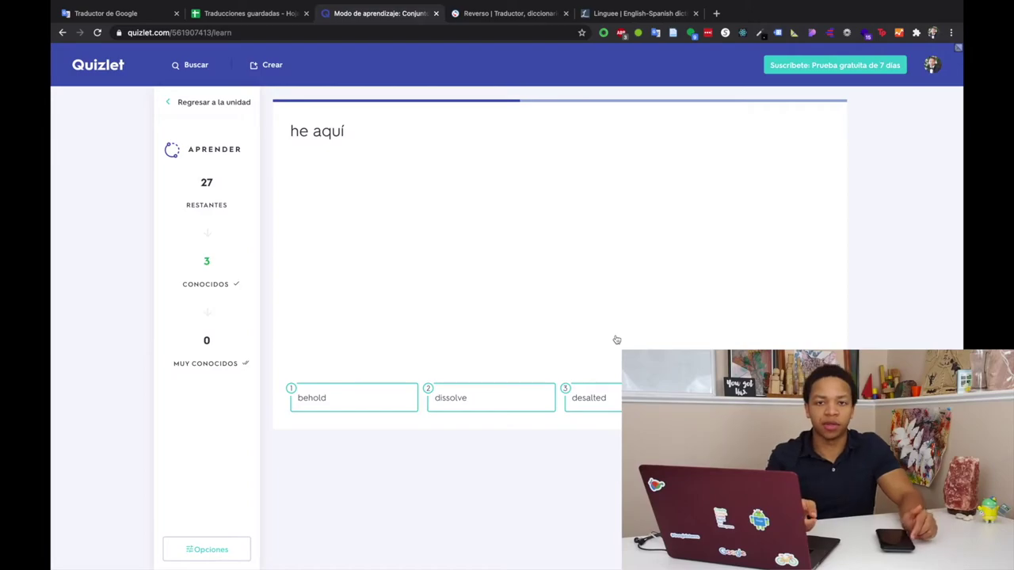
pyautogui.press('1')
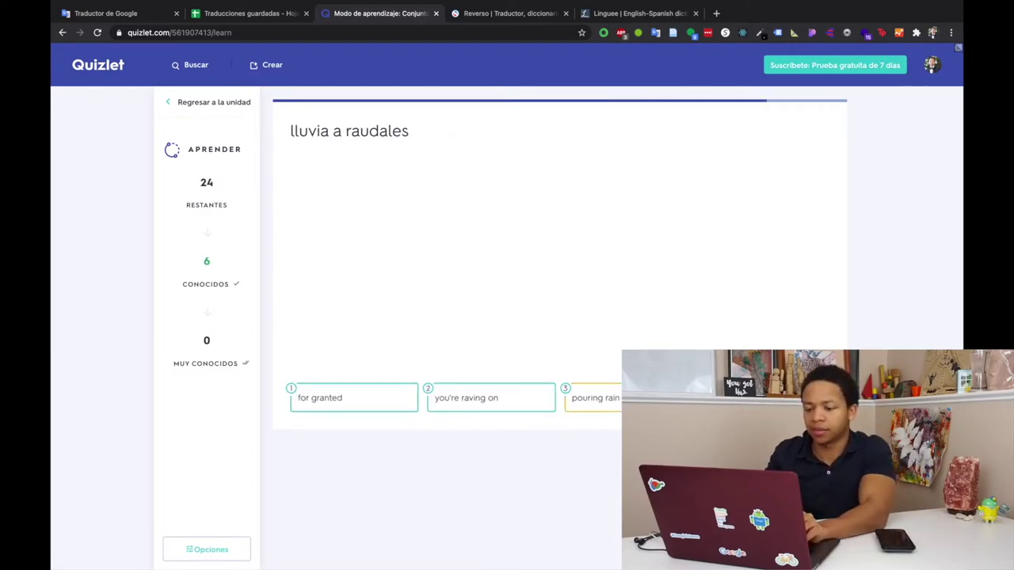
pyautogui.press('1')
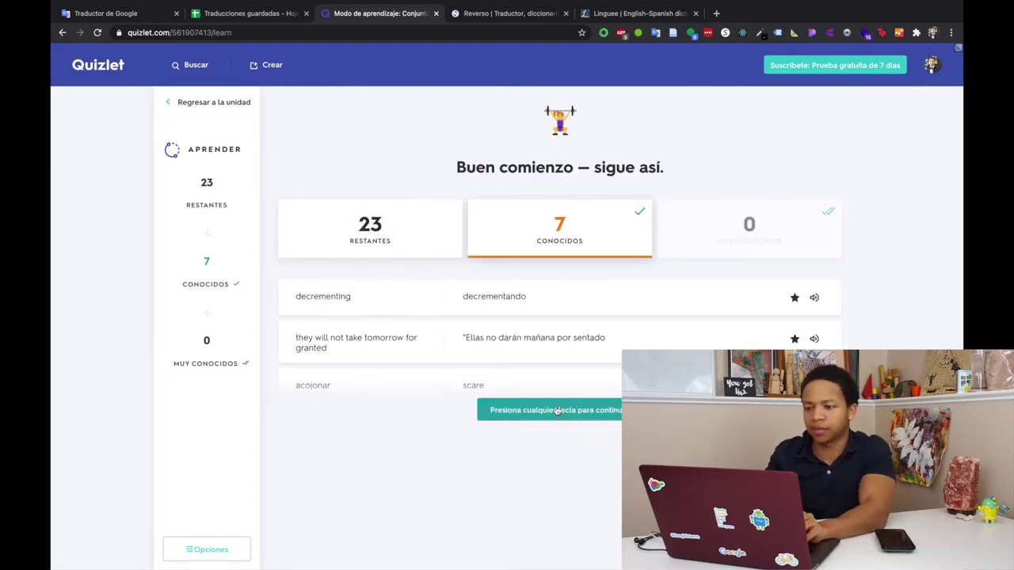
pyautogui.click(557, 410)
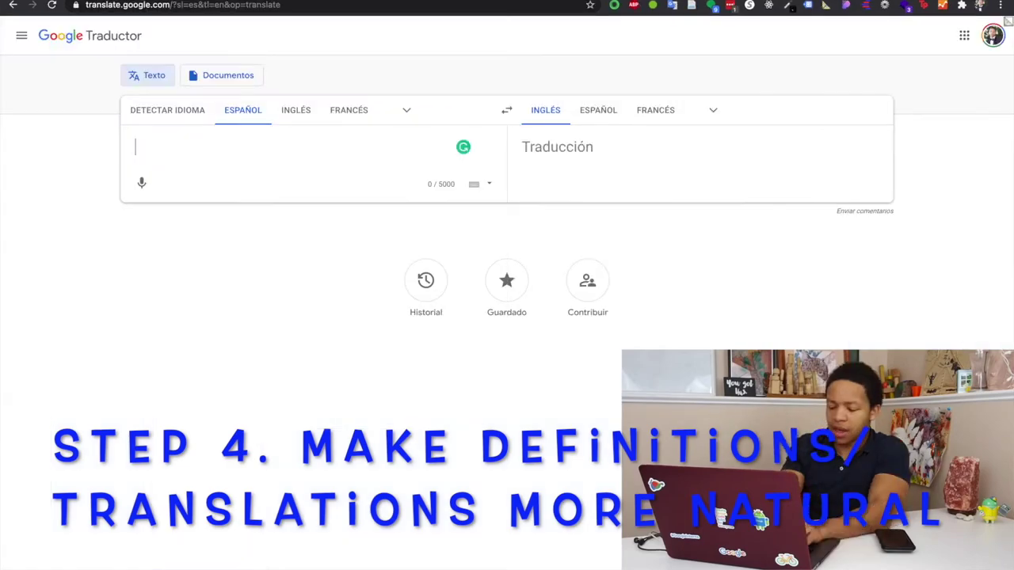
# Translate "me da coraje" from Spanish to English in Google Translate, and look up the same phrase in Reverso Context
pyautogui.write('me da coraje')
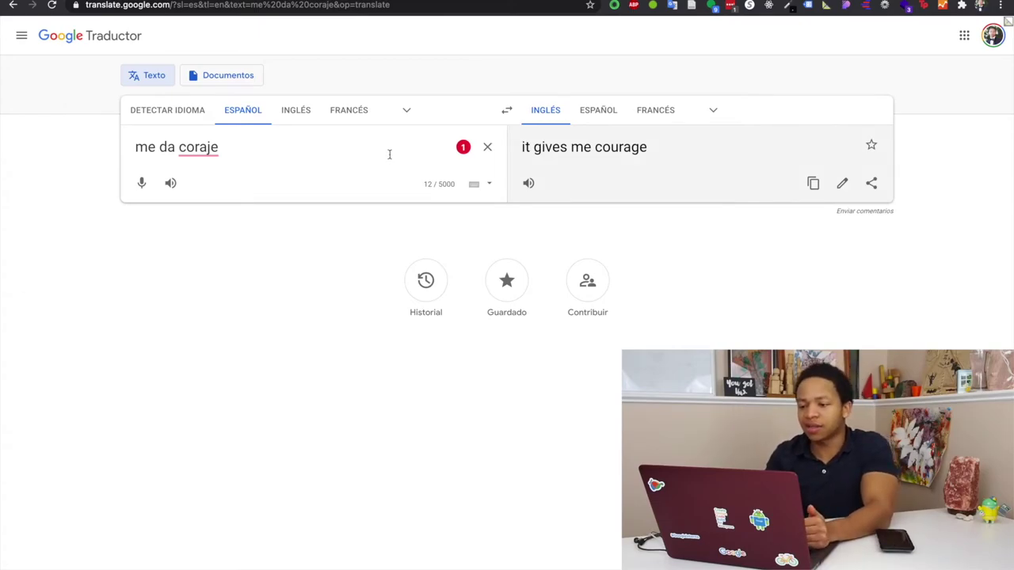
pyautogui.click(636, 156)
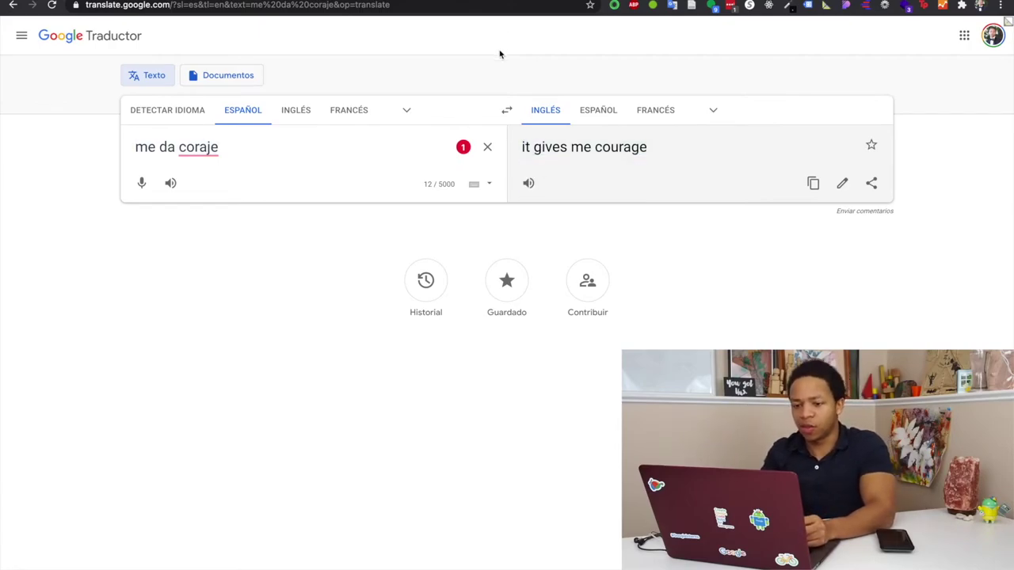
pyautogui.click(512, 2)
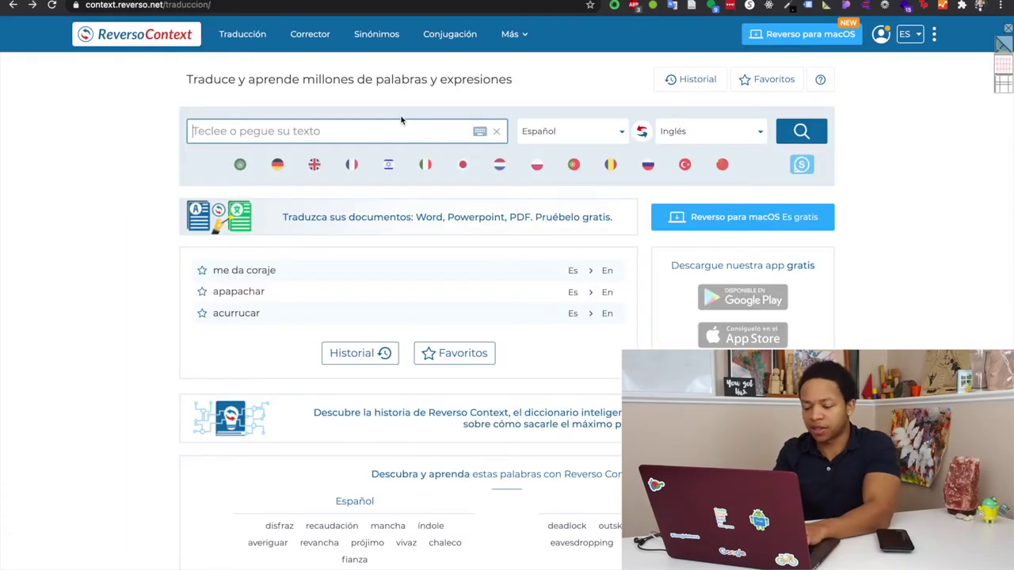
pyautogui.write('d')
pyautogui.press('BackSpace')
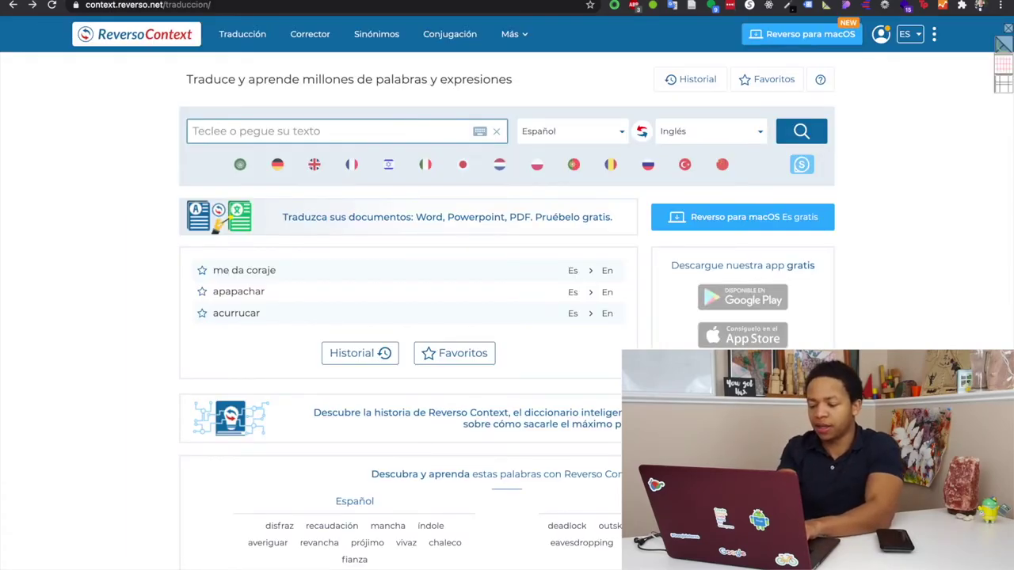
pyautogui.write('me da coraje')
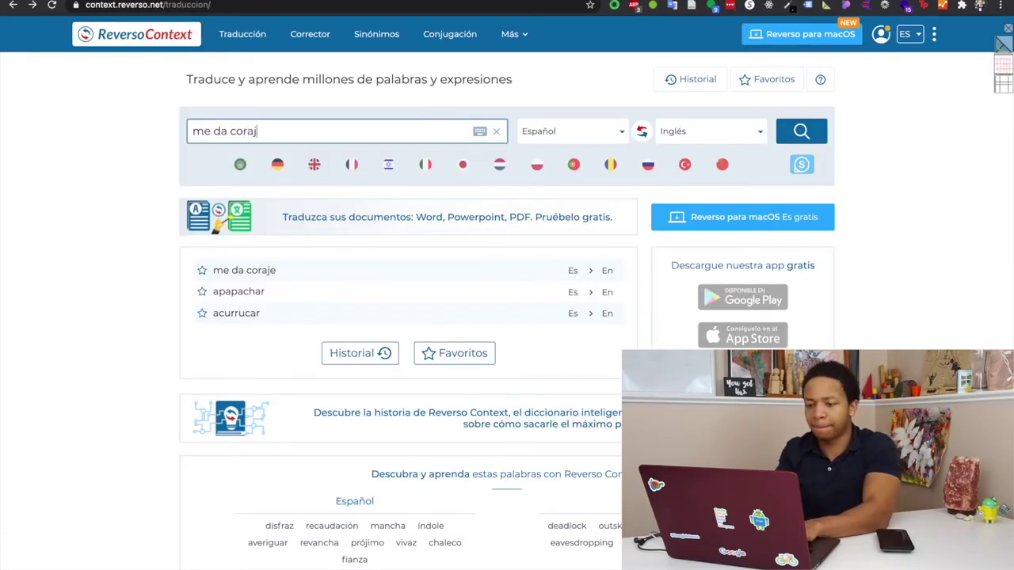
pyautogui.click(800, 133)
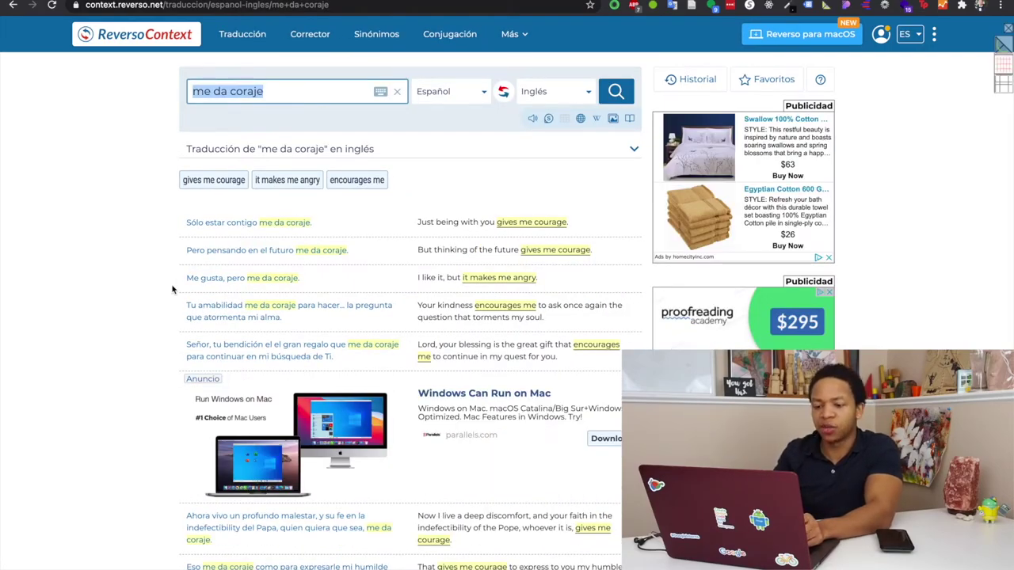
# Return to Google Translate, append "= it makes me angry" to the source phrase and save the translation
pyautogui.hotkey('ctrl', 'Tab')
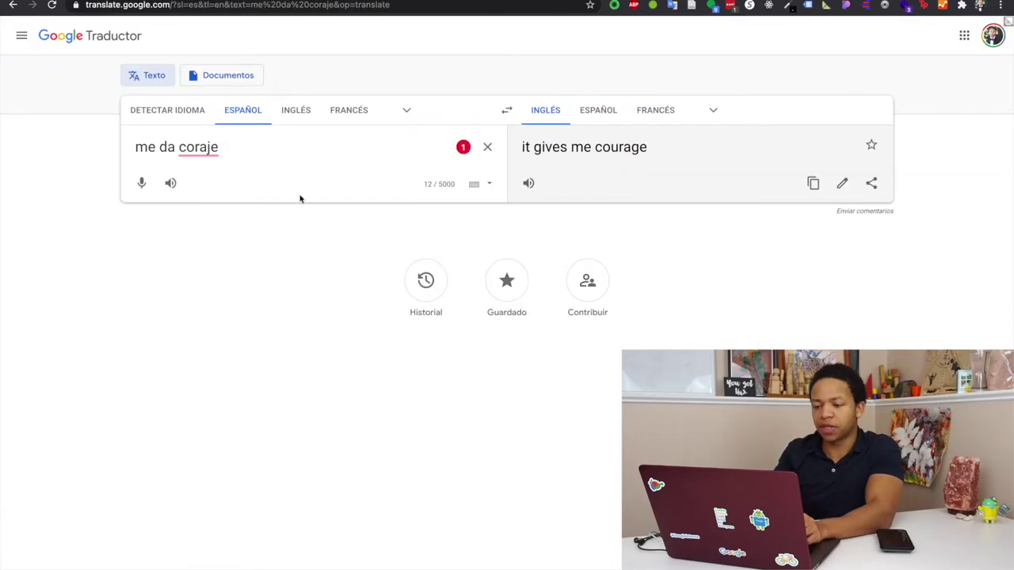
pyautogui.click(277, 148)
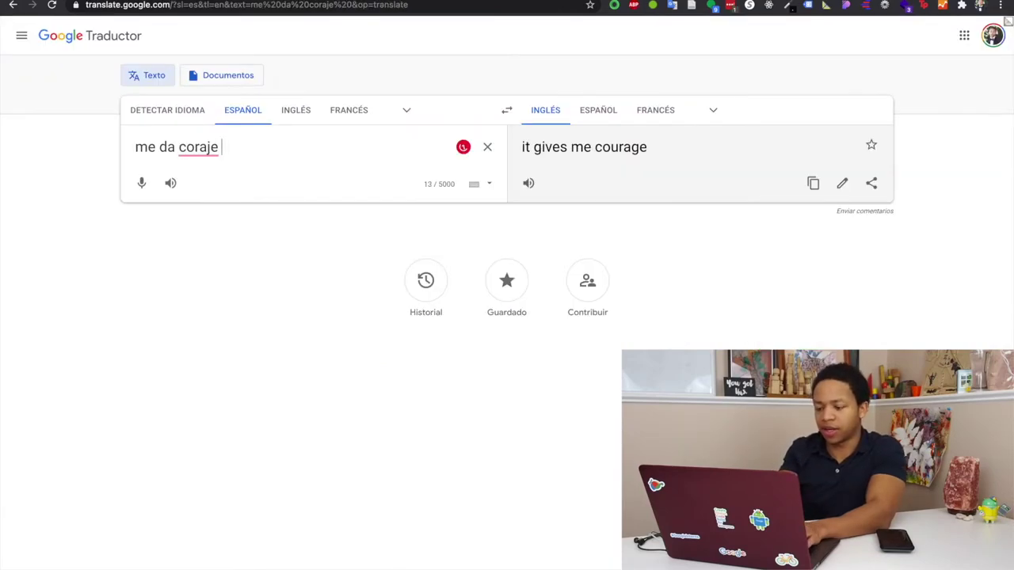
pyautogui.write('= ')
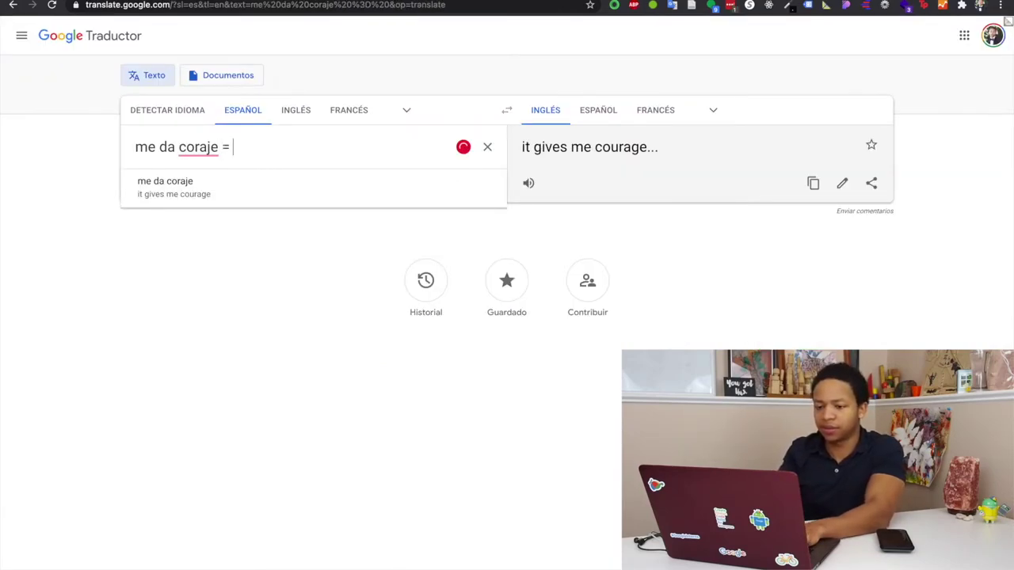
pyautogui.write('it makes me angr')
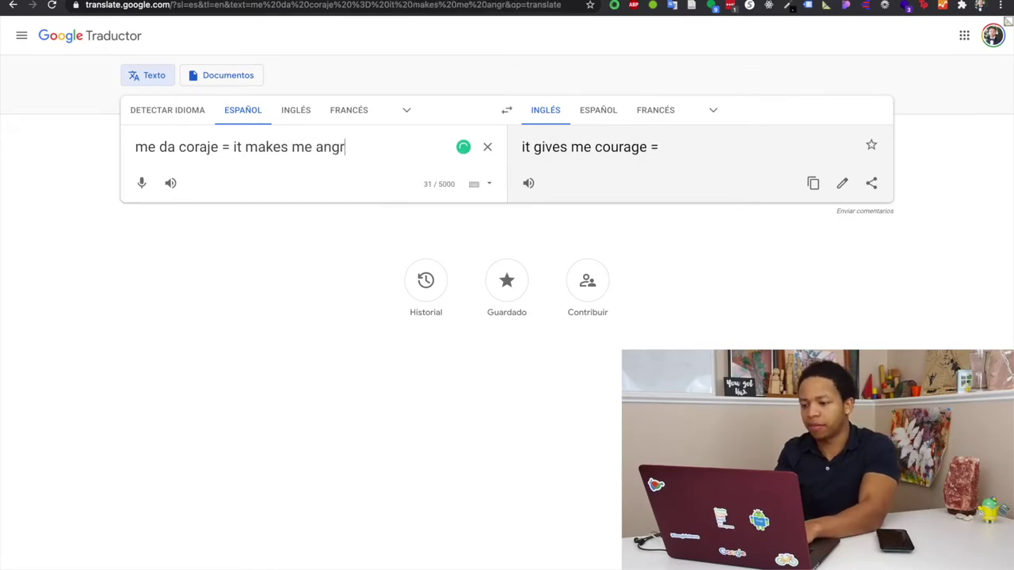
pyautogui.write('y')
pyautogui.click(870, 146)
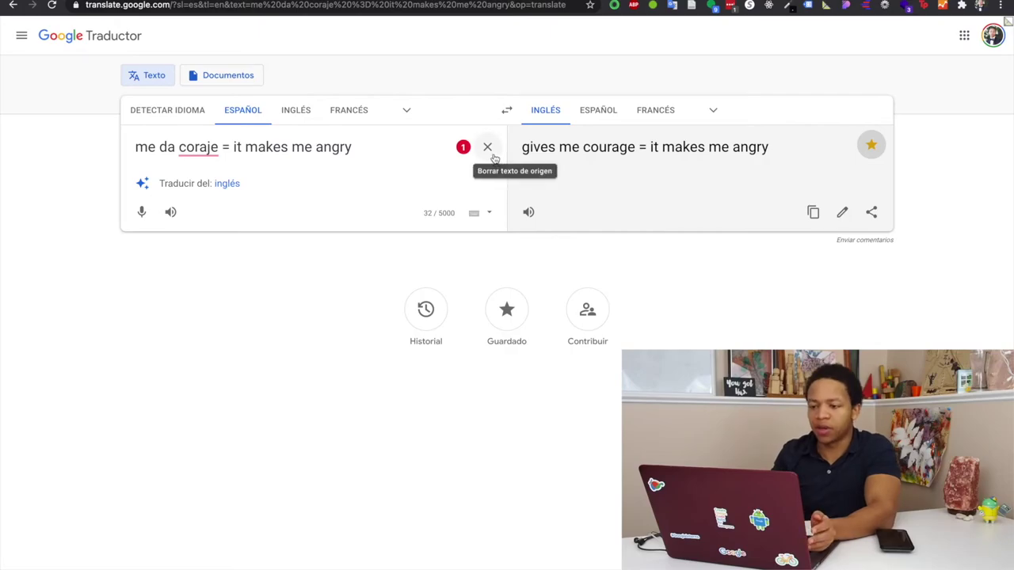
# Switch to Quizlet, open the Conjunto 1 set for editing and change the definition of "cursi" to "corny"
pyautogui.hotkey('ctrl', 'Tab')
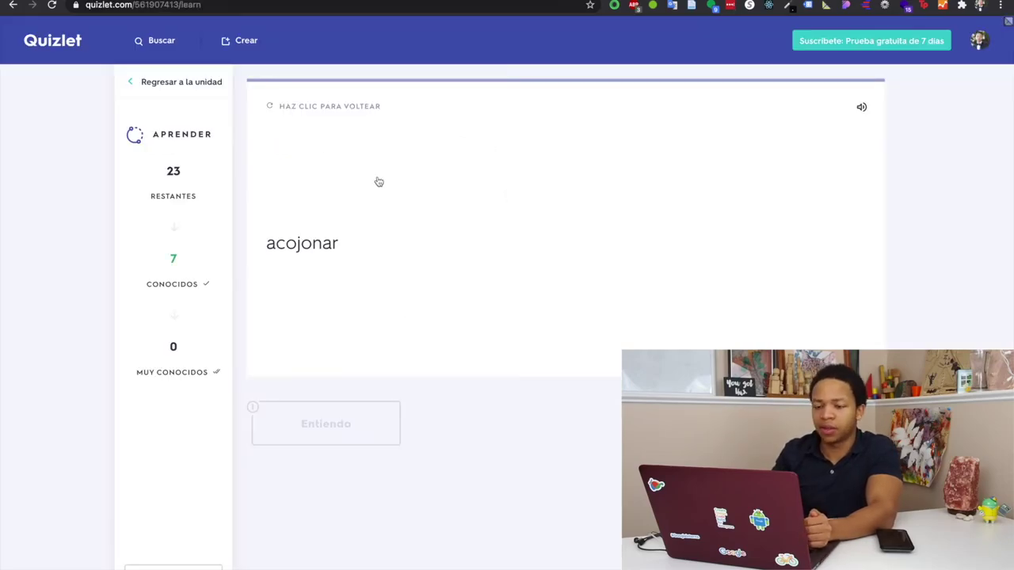
pyautogui.click(127, 82)
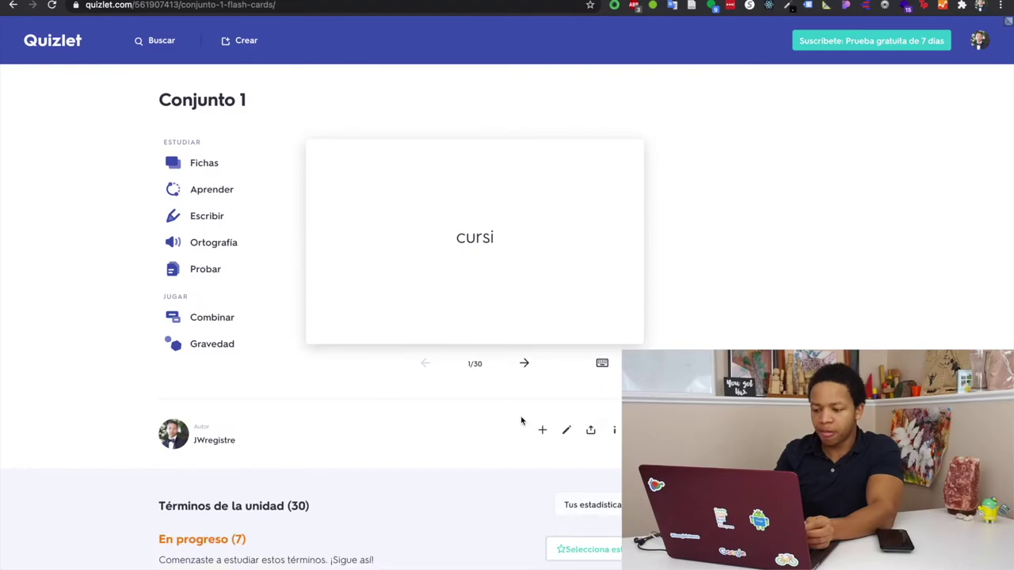
pyautogui.click(566, 430)
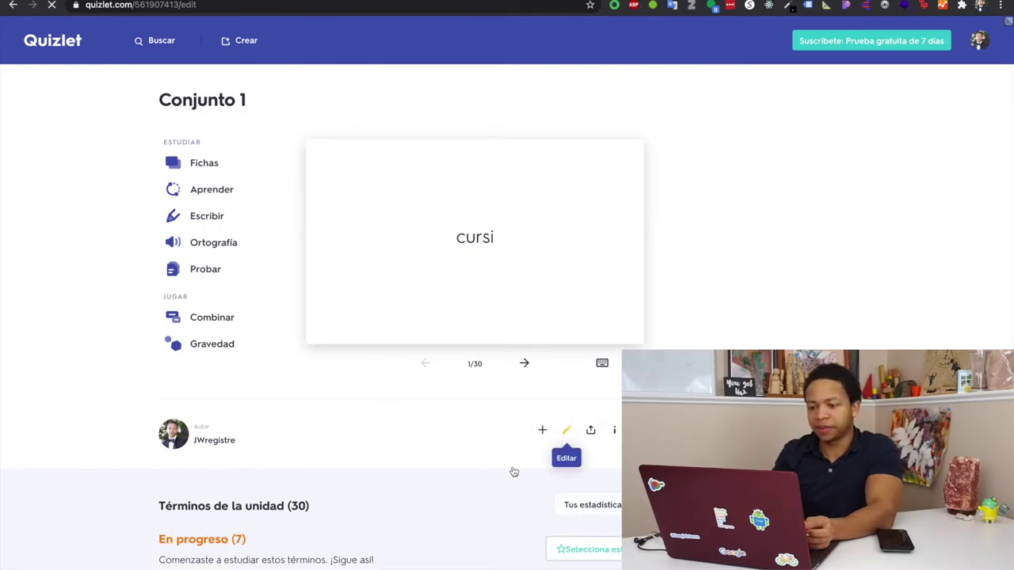
pyautogui.doubleClick(546, 457)
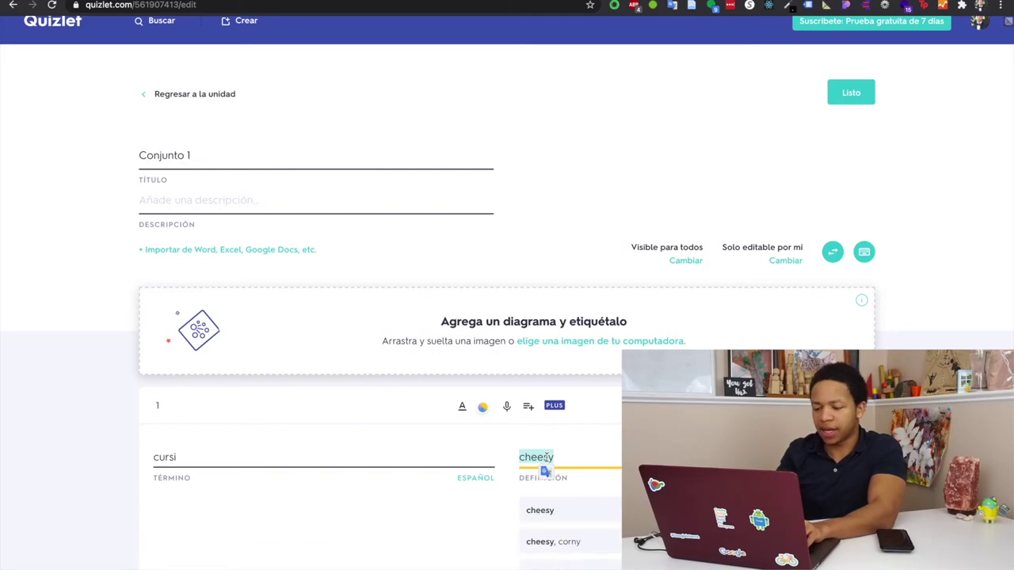
pyautogui.scroll(-2, 549, 457)
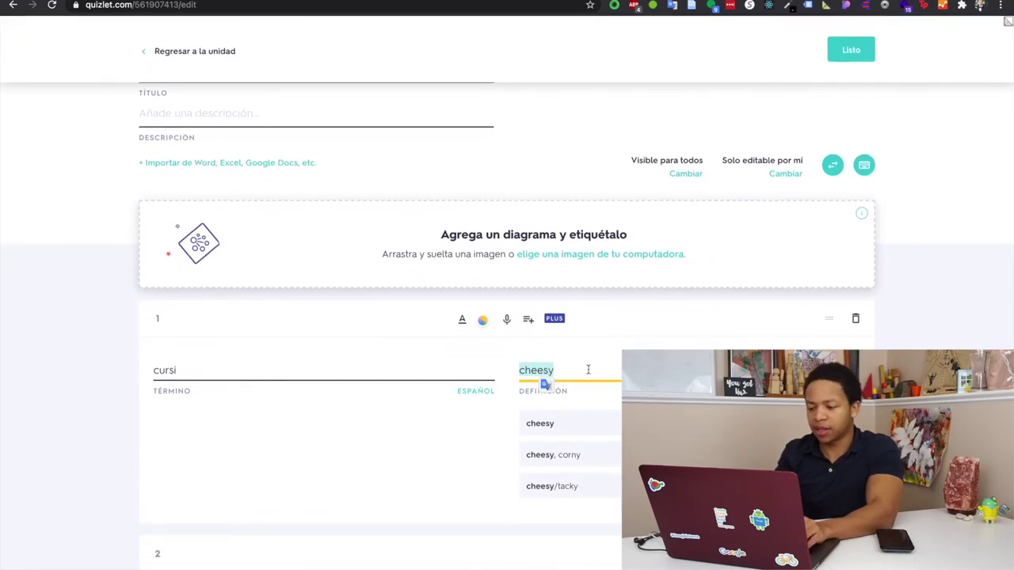
pyautogui.write('corny')
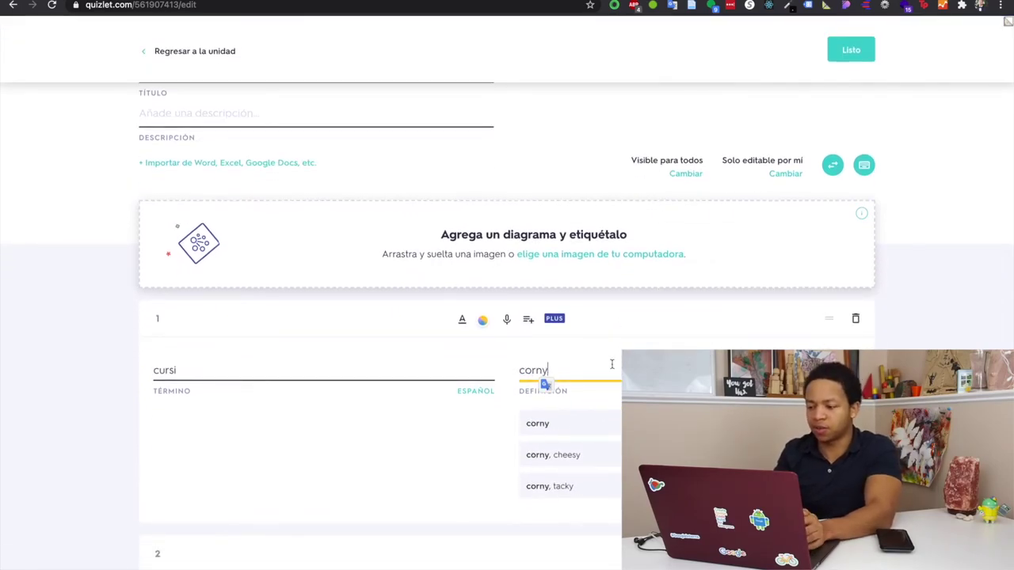
pyautogui.scroll(-20, 545, 382)
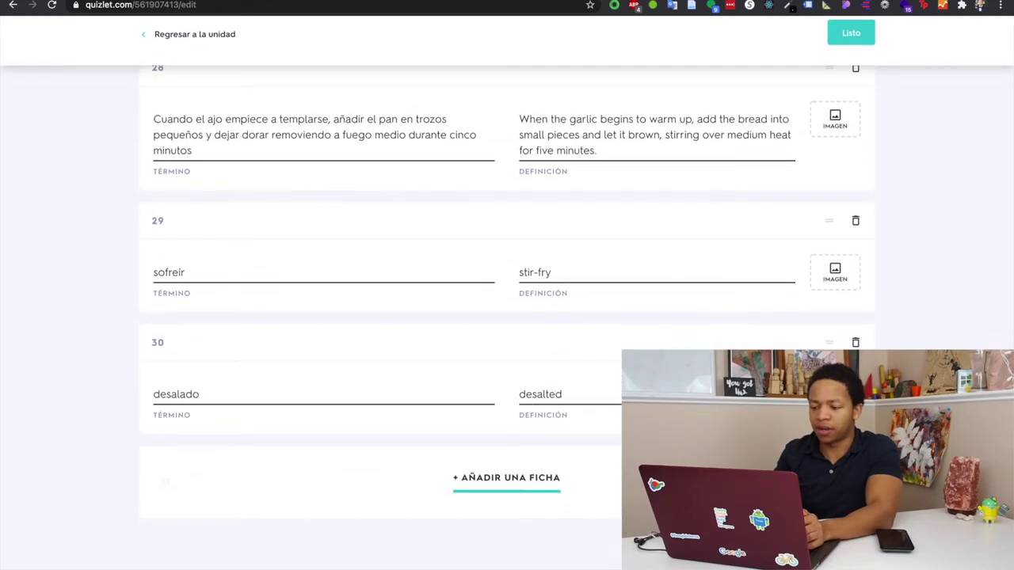
# Add a flashcard with the term "me da coraje" and the suggested definition "it makes me mad", and finish editing the set
pyautogui.click(510, 495)
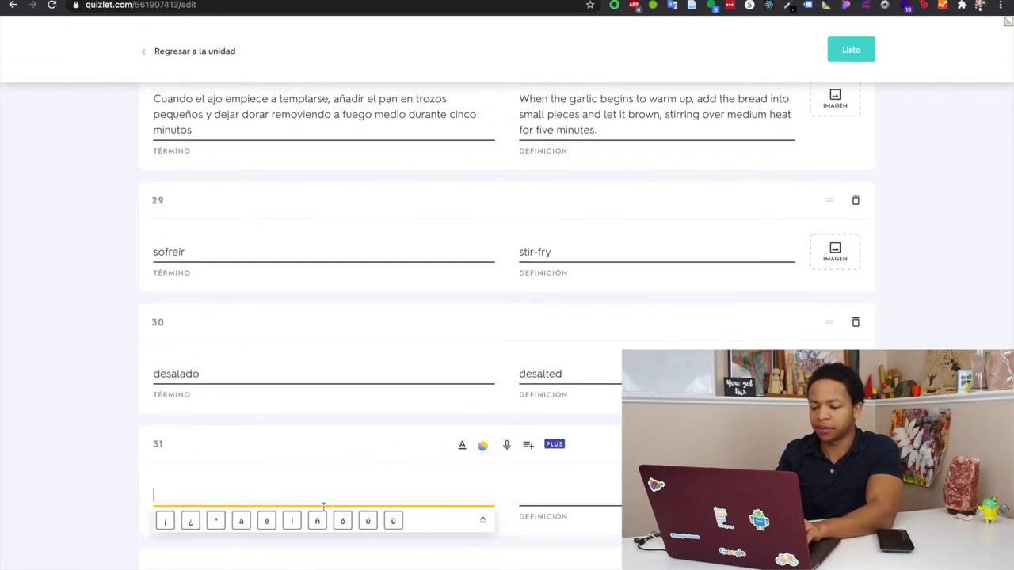
pyautogui.write('me da coraje')
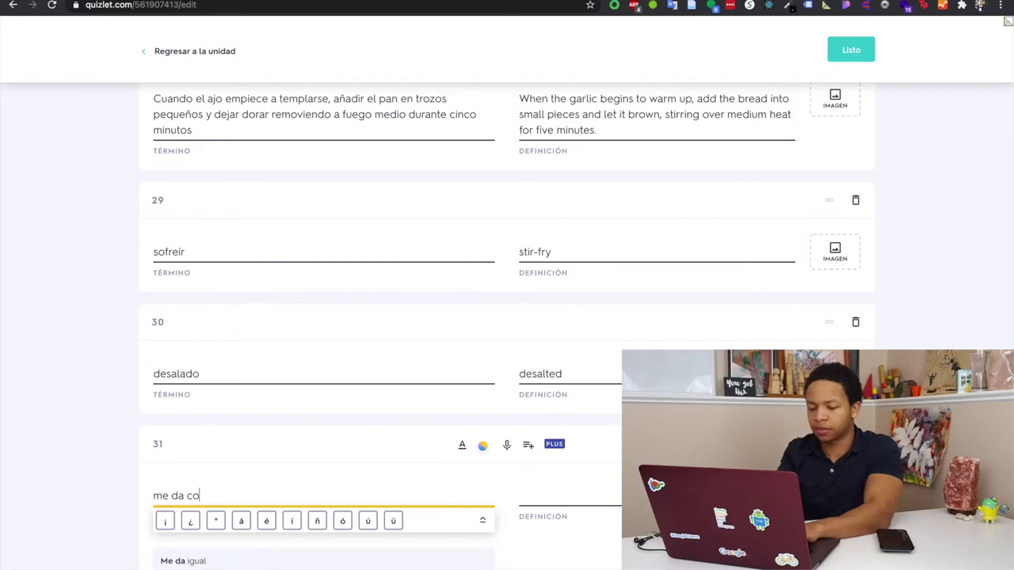
pyautogui.click(558, 493)
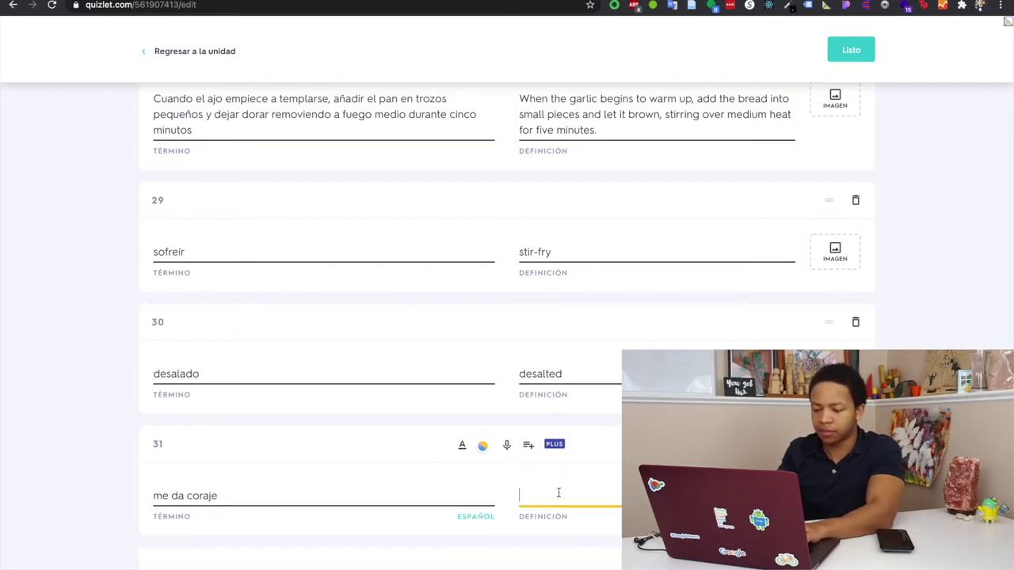
pyautogui.write('it')
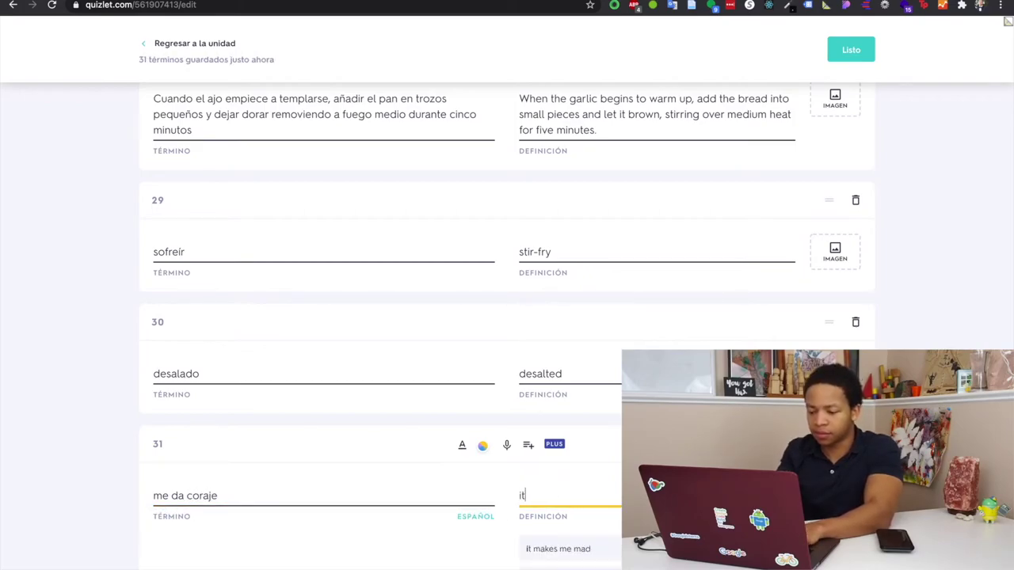
pyautogui.click(599, 550)
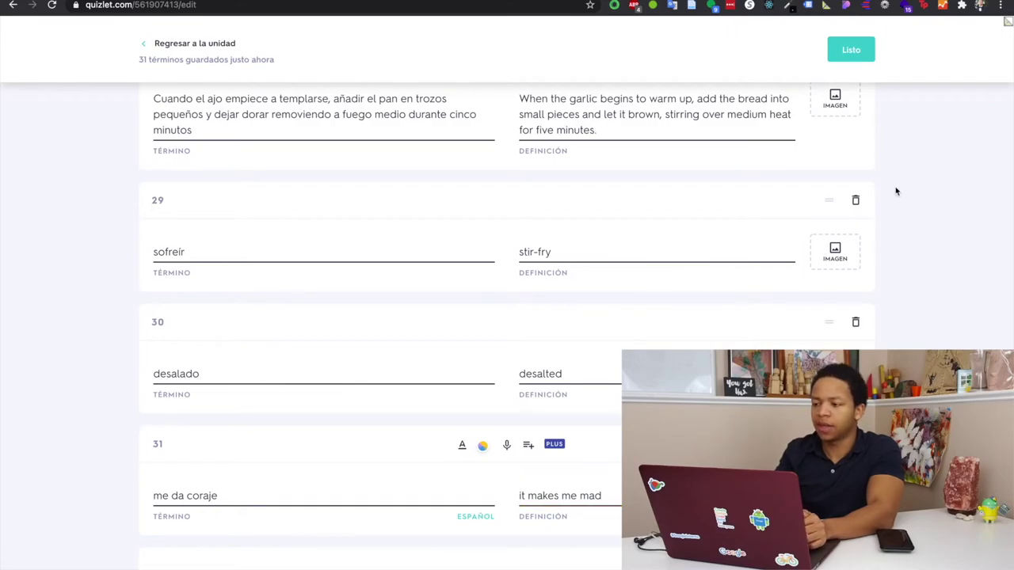
pyautogui.click(850, 52)
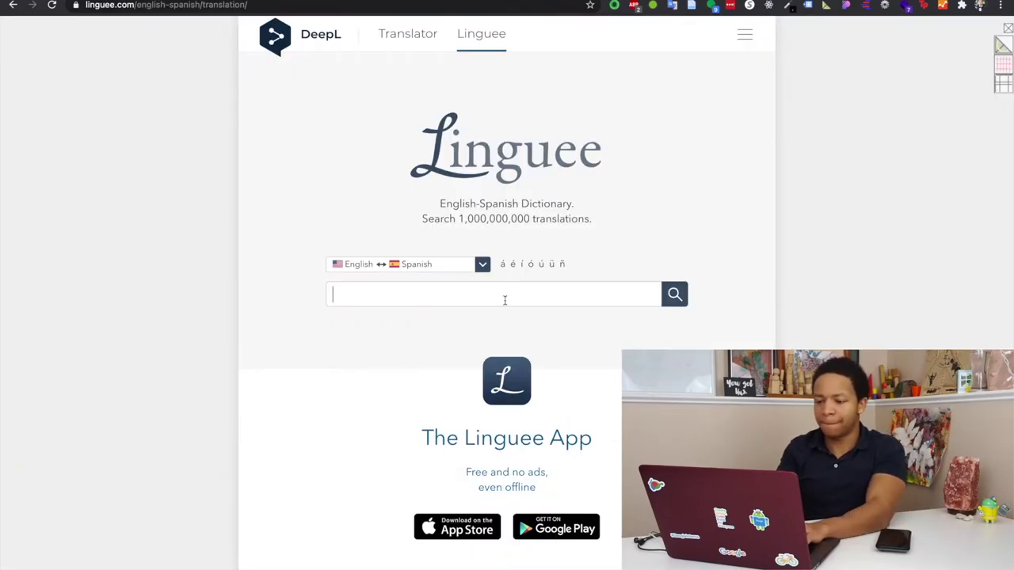
# Look up "me da coraje" in Linguee's English-Spanish dictionary and review the example sentences from external sources
pyautogui.click(504, 298)
pyautogui.write('me dad')
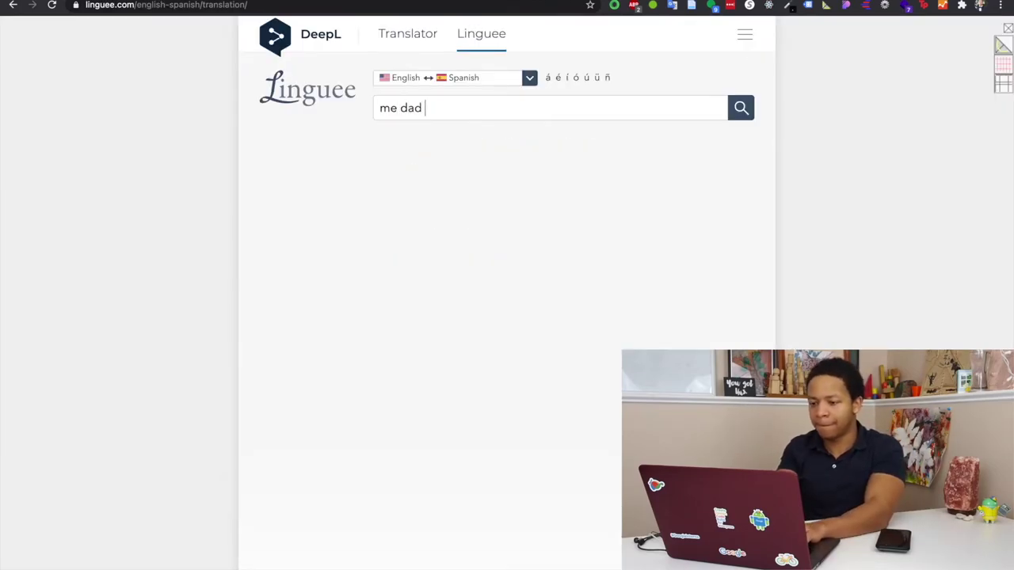
pyautogui.press('BackSpace')
pyautogui.press('BackSpace')
pyautogui.write('coraje')
pyautogui.press('Return')
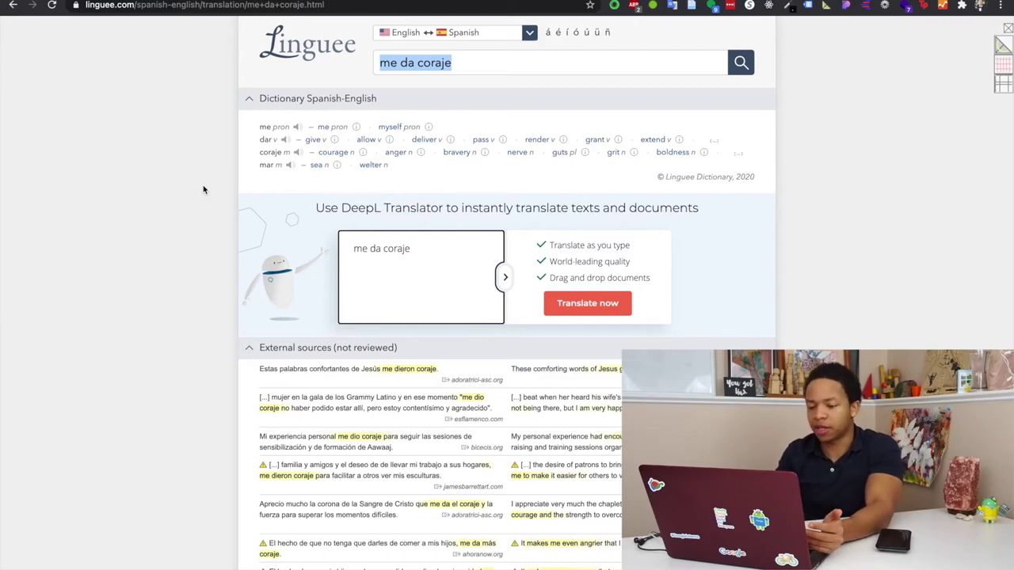
pyautogui.scroll(-3, 203, 190)
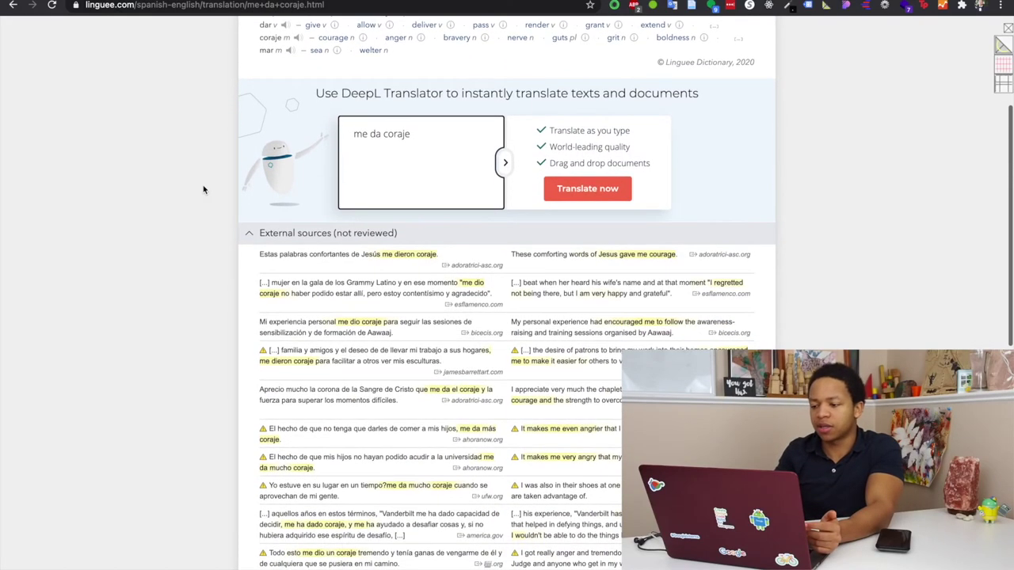
pyautogui.scroll(-5, 202, 189)
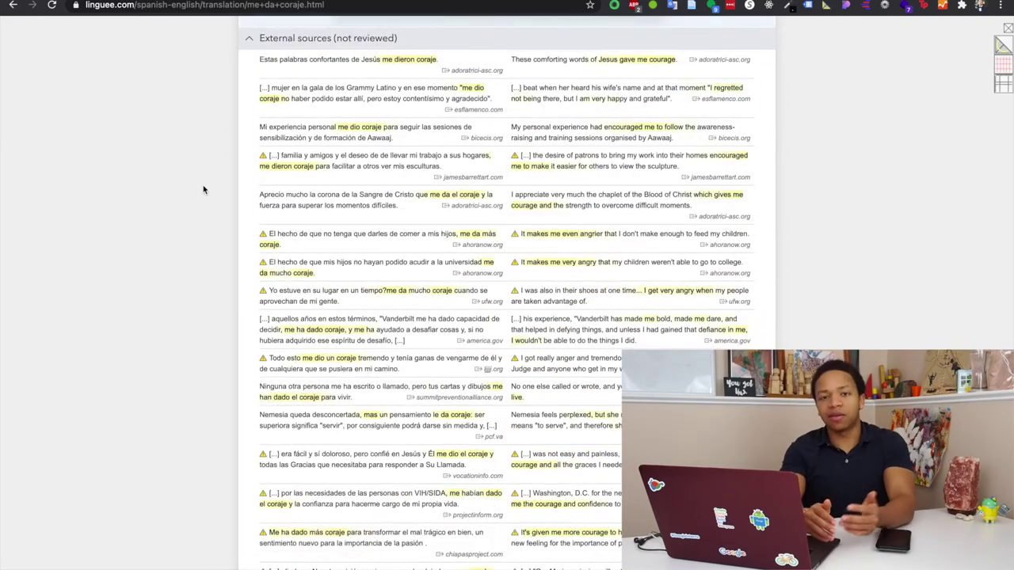